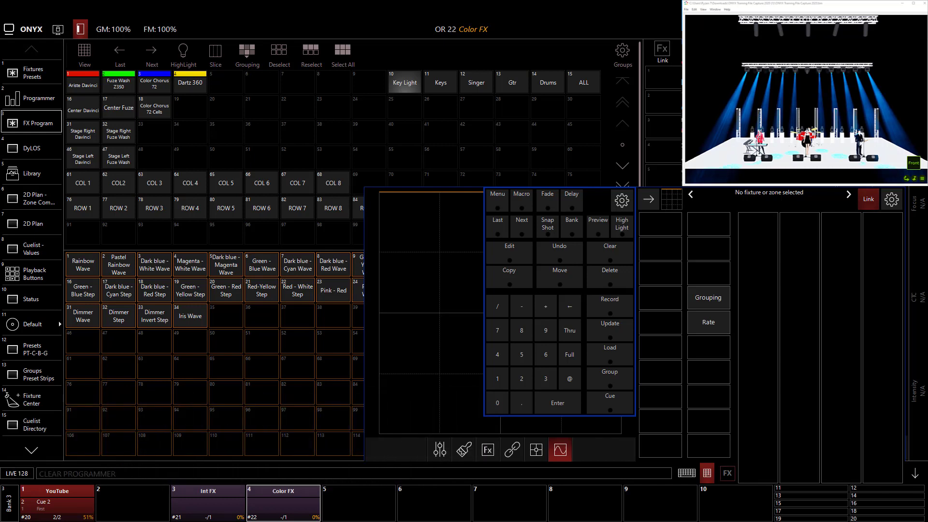
Select the Artiste Davinci group, display its pan/tilt FX parameters and turn off parameter linking.
{"action": "left_click", "coordinate": [68, 87]}
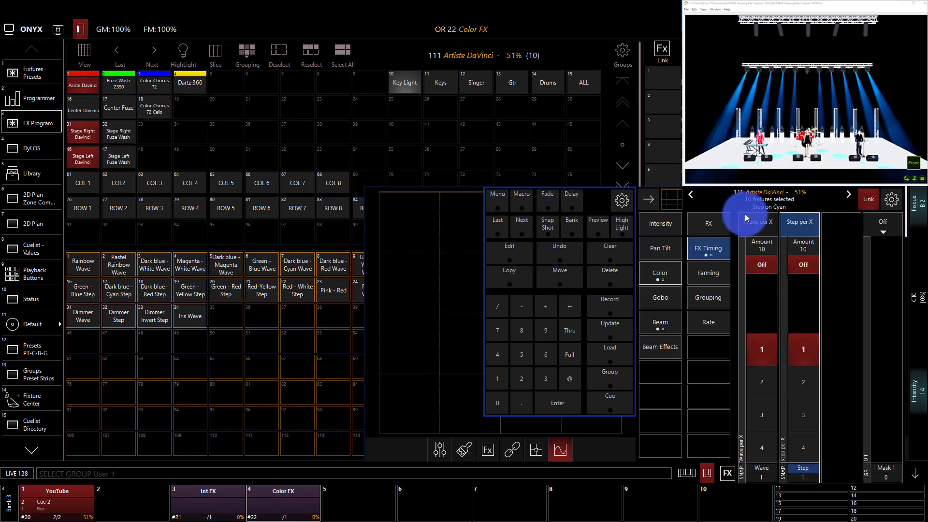
{"action": "left_click", "coordinate": [717, 228]}
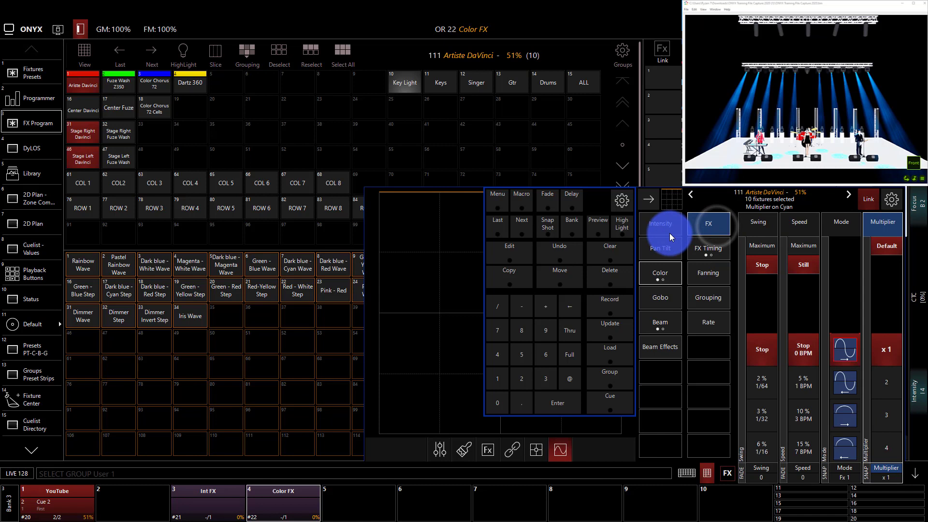
{"action": "left_click", "coordinate": [663, 247]}
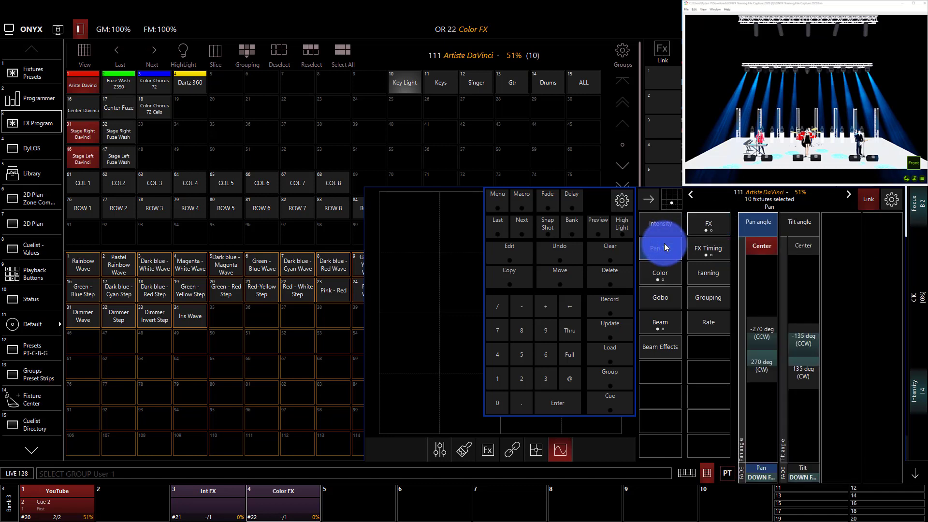
{"action": "left_click", "coordinate": [694, 227]}
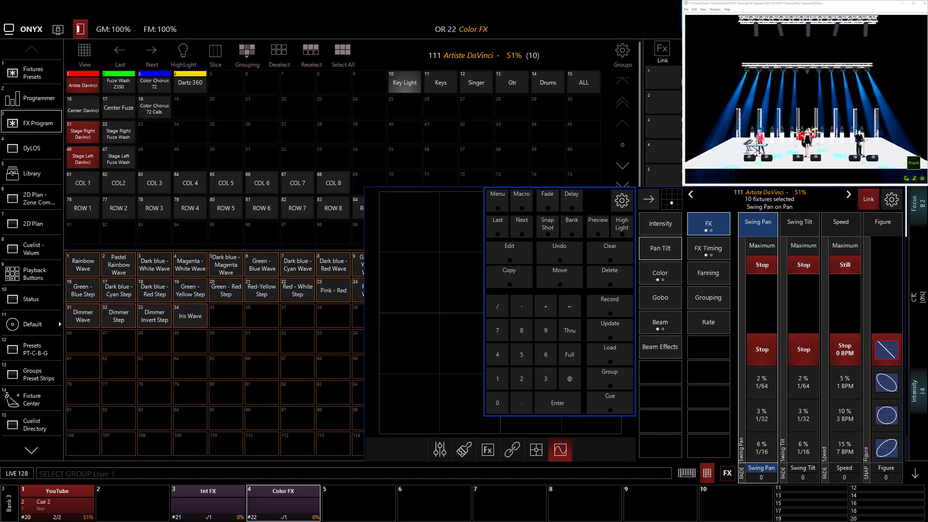
{"action": "left_click", "coordinate": [863, 208]}
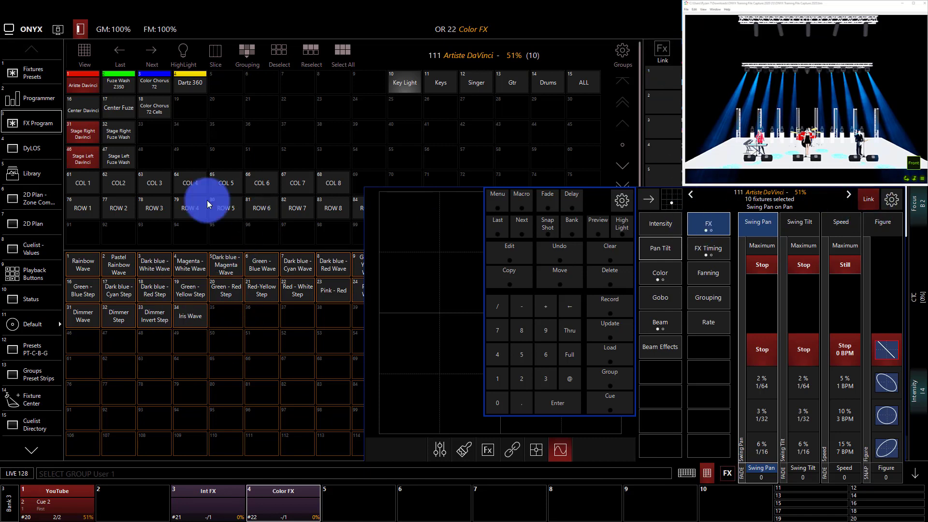
{"action": "left_click", "coordinate": [867, 200]}
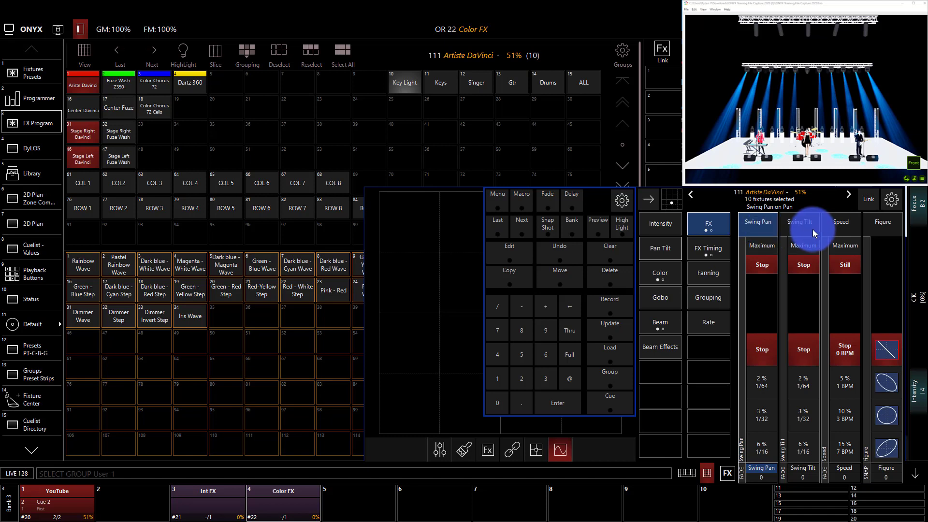
{"action": "left_click", "coordinate": [841, 223]}
{"action": "left_click", "coordinate": [888, 225]}
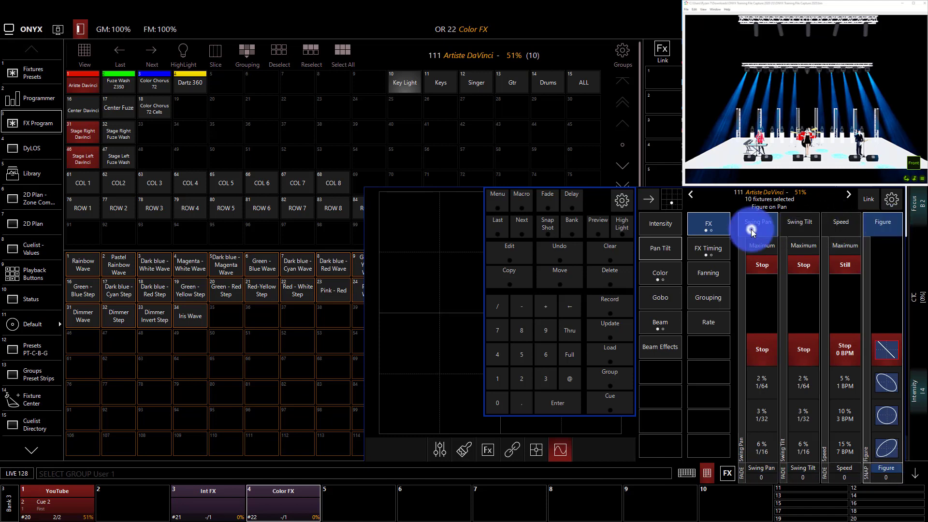
{"action": "left_click", "coordinate": [754, 226]}
{"action": "left_click", "coordinate": [836, 227]}
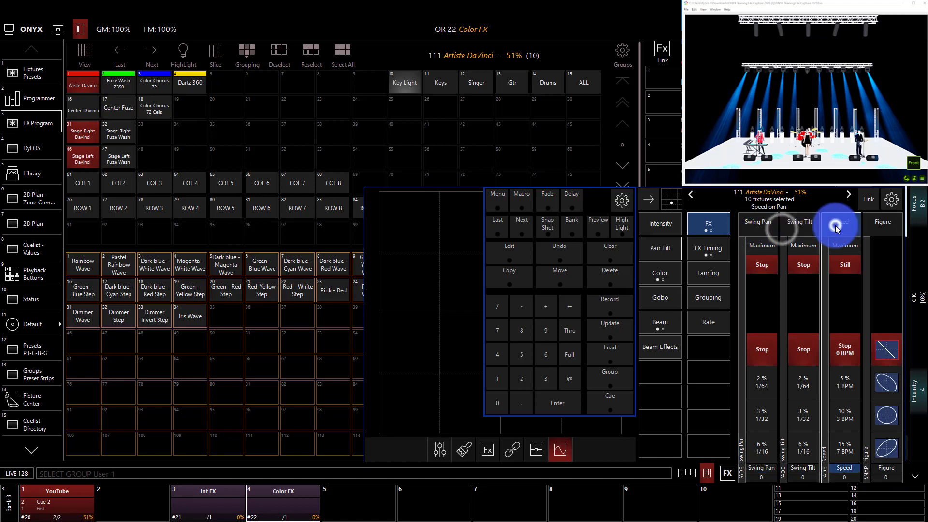
{"action": "left_click", "coordinate": [878, 222]}
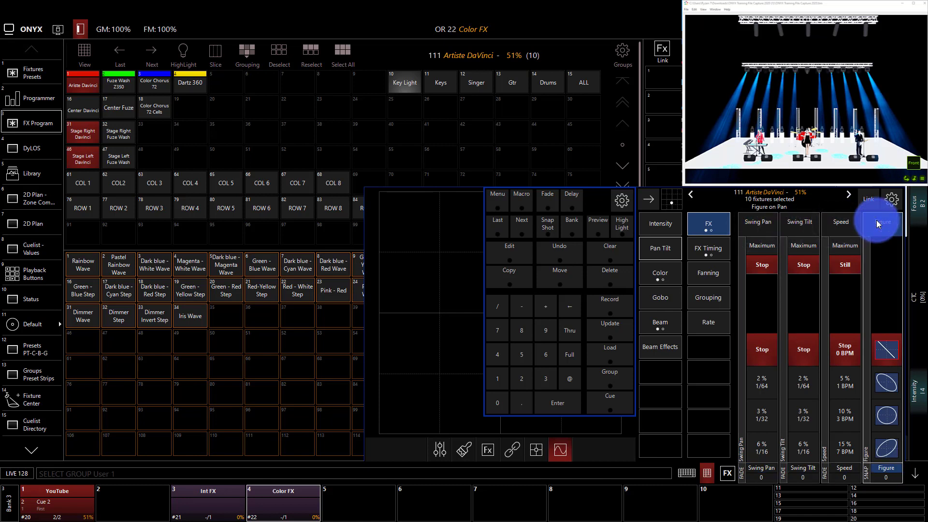
Set the pan/tilt effect's Swing Pan to 25 % (1/4).
{"action": "left_click", "coordinate": [755, 225]}
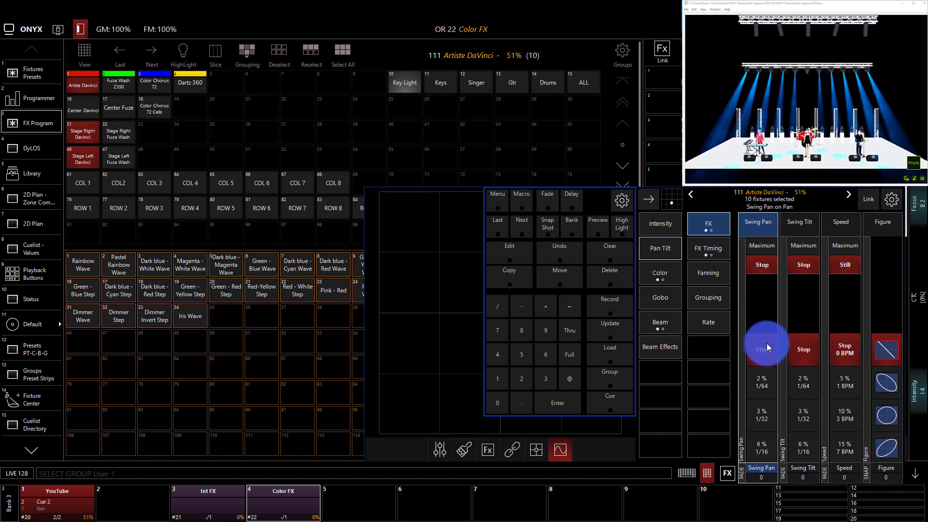
{"action": "left_click", "coordinate": [762, 404]}
{"action": "left_click", "coordinate": [762, 404]}
{"action": "left_click", "coordinate": [763, 404]}
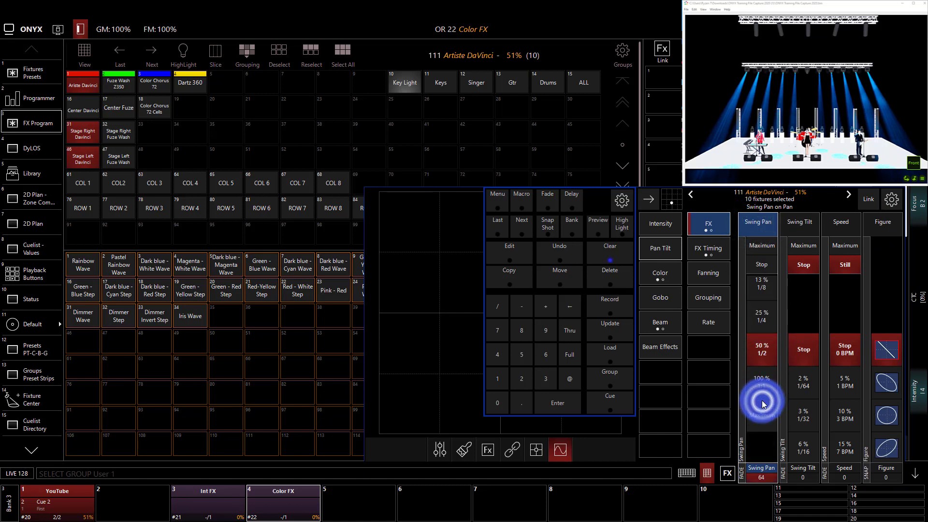
{"action": "left_click", "coordinate": [762, 312]}
Set Swing Tilt to 50 % (1/2) and fine-tune Swing Pan down to a value of 26.
{"action": "left_click", "coordinate": [806, 386]}
{"action": "left_click", "coordinate": [806, 386]}
{"action": "left_click", "coordinate": [806, 388]}
{"action": "left_click", "coordinate": [806, 388]}
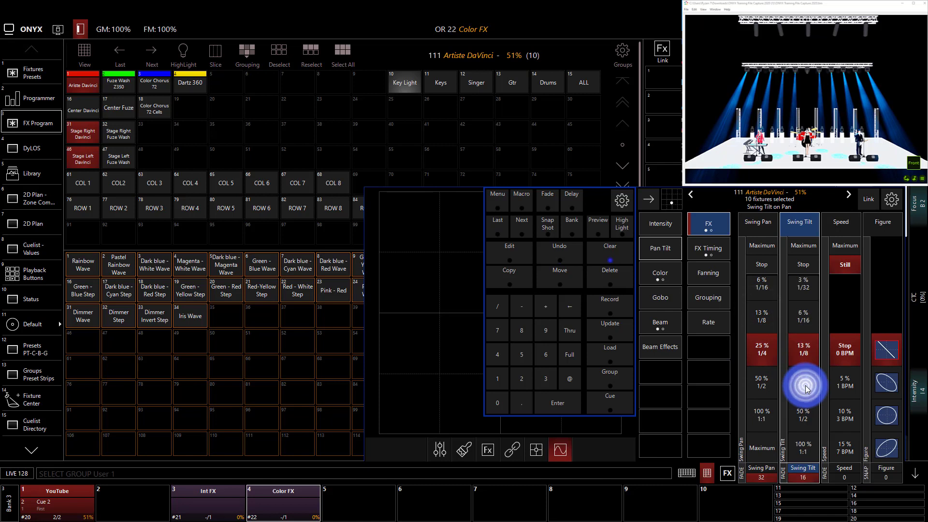
{"action": "left_click", "coordinate": [805, 388]}
{"action": "left_click", "coordinate": [805, 387]}
{"action": "left_click", "coordinate": [771, 346]}
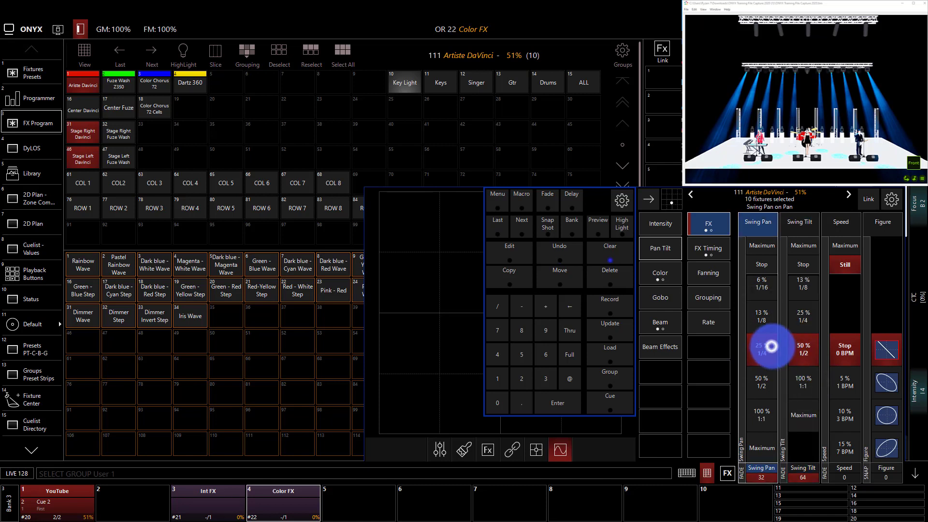
{"action": "left_click_drag", "start_coordinate": [771, 346], "coordinate": [767, 359]}
Set the pan/tilt effect's Speed to a value of 320, between 30 % and 35 %.
{"action": "left_click", "coordinate": [836, 238]}
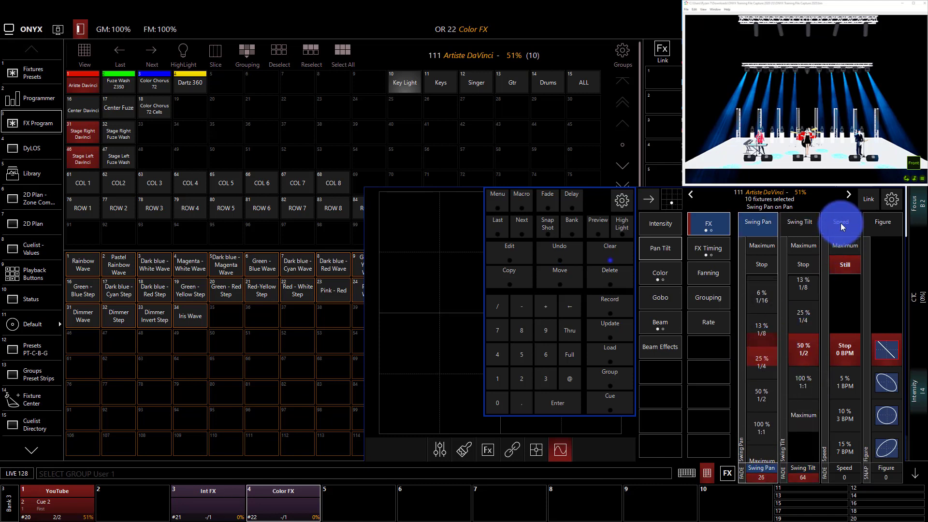
{"action": "left_click", "coordinate": [854, 359]}
{"action": "scroll", "coordinate": [853, 363], "scroll_direction": "down", "scroll_amount": 5}
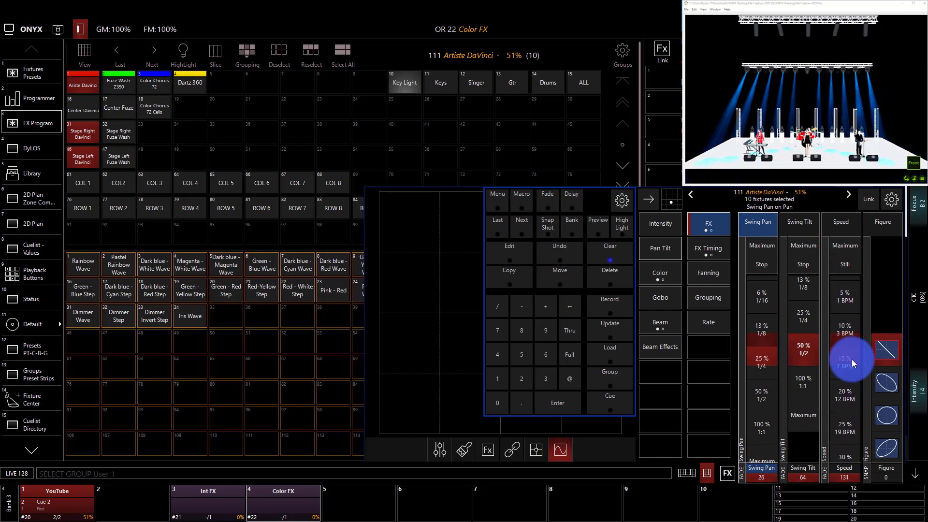
{"action": "scroll", "coordinate": [852, 359], "scroll_direction": "down", "scroll_amount": 5}
{"action": "scroll", "coordinate": [851, 358], "scroll_direction": "down", "scroll_amount": 5}
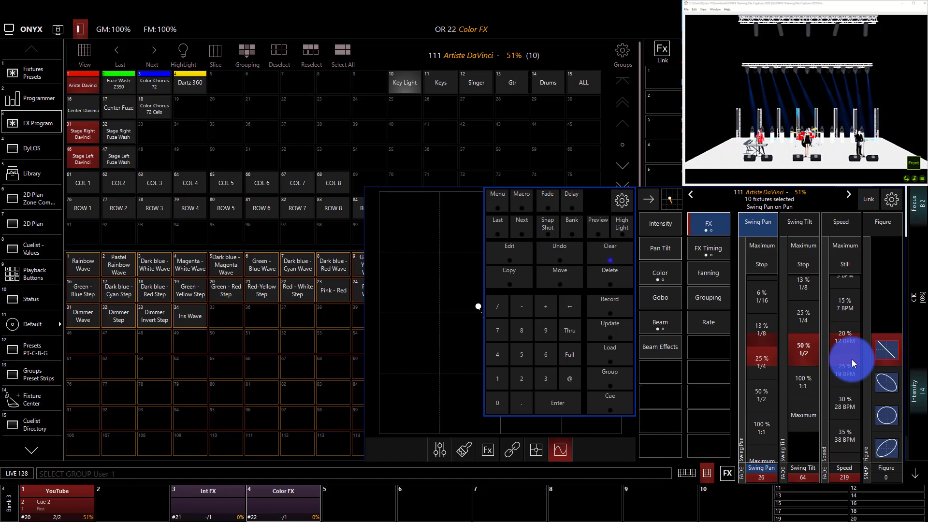
{"action": "scroll", "coordinate": [853, 364], "scroll_direction": "down", "scroll_amount": 2}
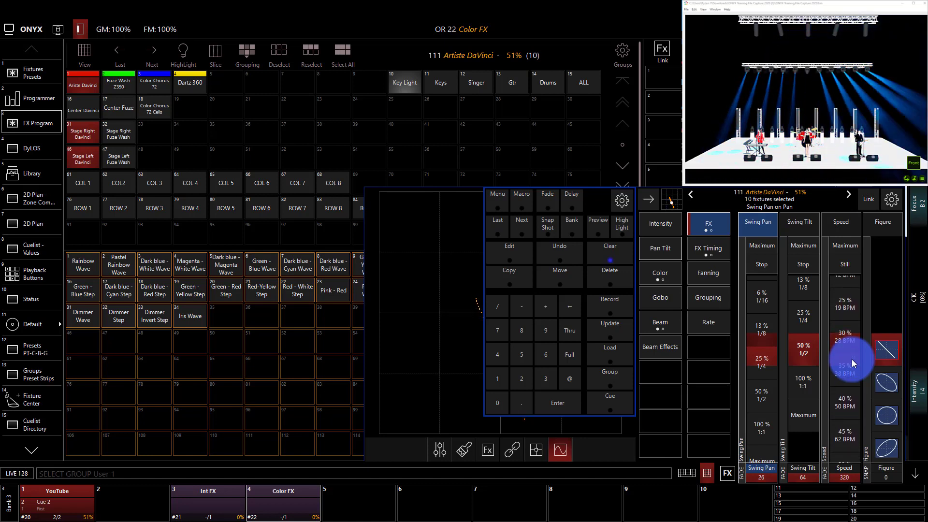
Move the floating command keypad away from the pan/tilt preview grid so the whole grid is uncovered.
{"action": "left_click", "coordinate": [894, 224]}
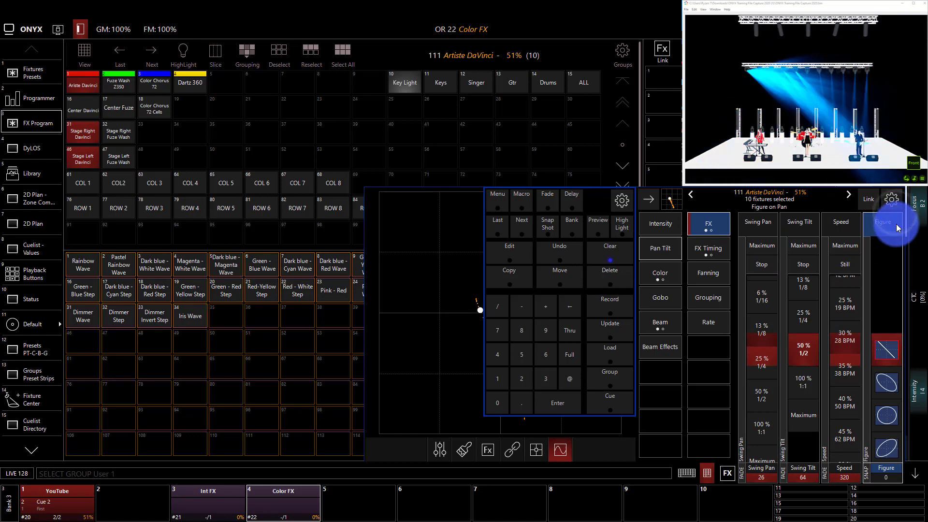
{"action": "left_click_drag", "start_coordinate": [576, 207], "coordinate": [336, 210]}
{"action": "left_click", "coordinate": [423, 291]}
{"action": "left_click", "coordinate": [648, 425]}
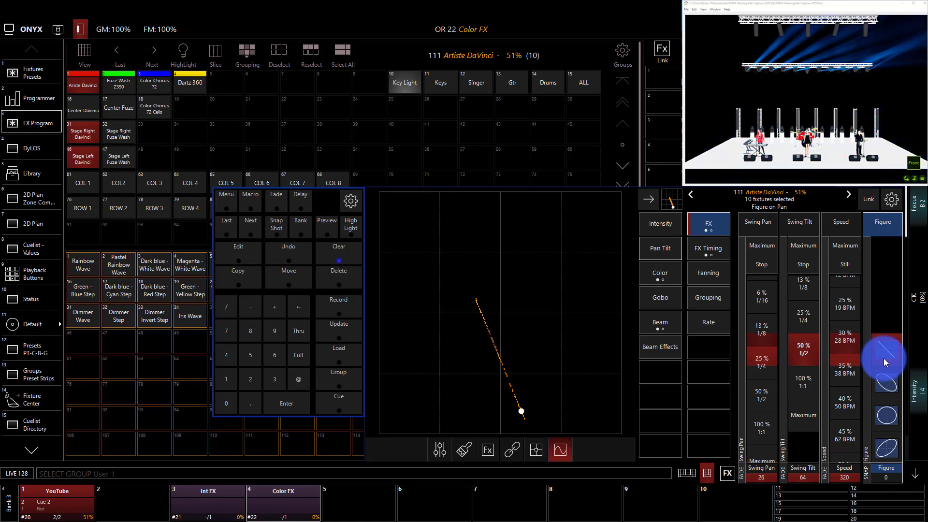
Step the effect's Figure through the available shapes to the figure-eight, number 7.
{"action": "left_click", "coordinate": [884, 371]}
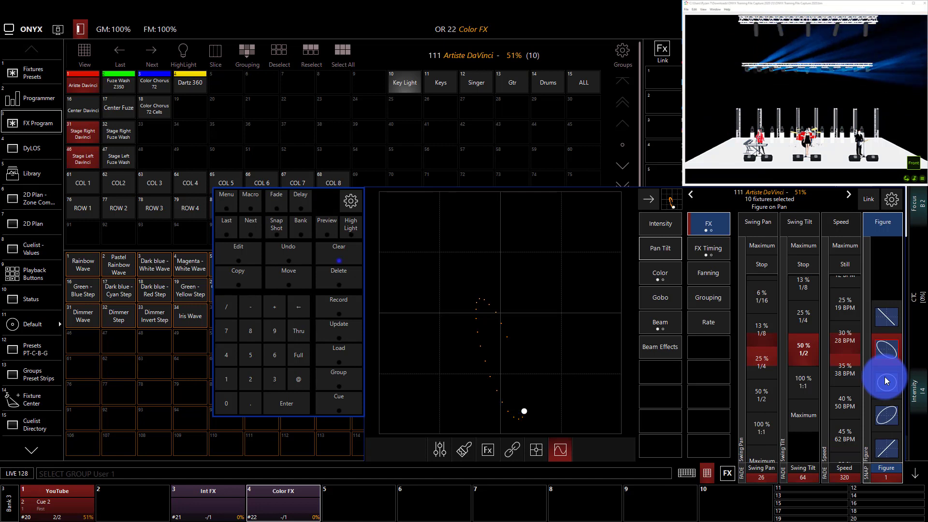
{"action": "left_click", "coordinate": [886, 386]}
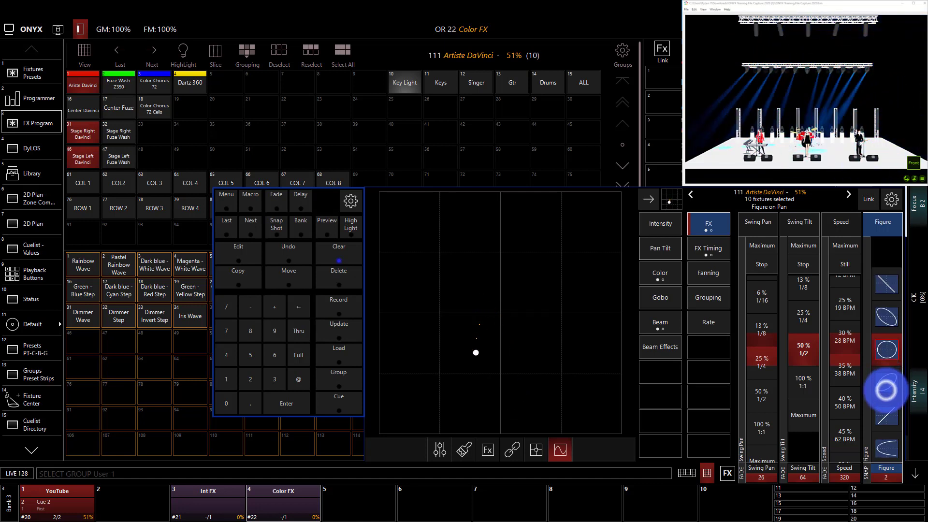
{"action": "left_click", "coordinate": [886, 386]}
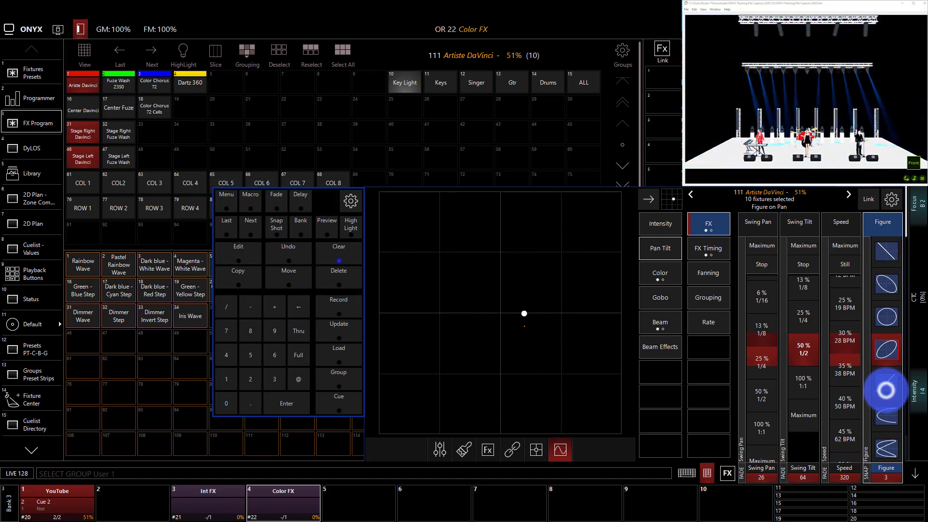
{"action": "left_click", "coordinate": [886, 385]}
{"action": "left_click", "coordinate": [887, 387]}
{"action": "left_click", "coordinate": [886, 389]}
{"action": "left_click", "coordinate": [886, 388]}
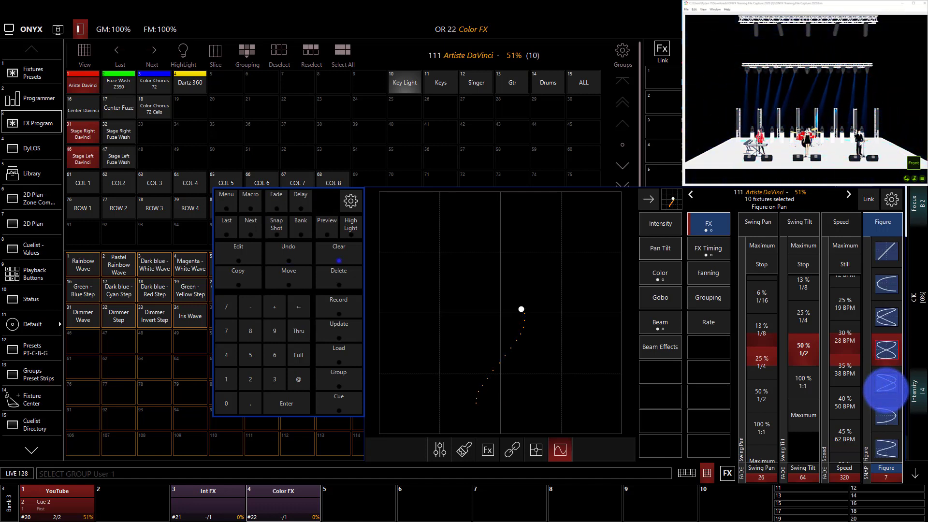
Set the pan/tilt FX timing to a Wave per X of 7.
{"action": "left_click", "coordinate": [710, 249]}
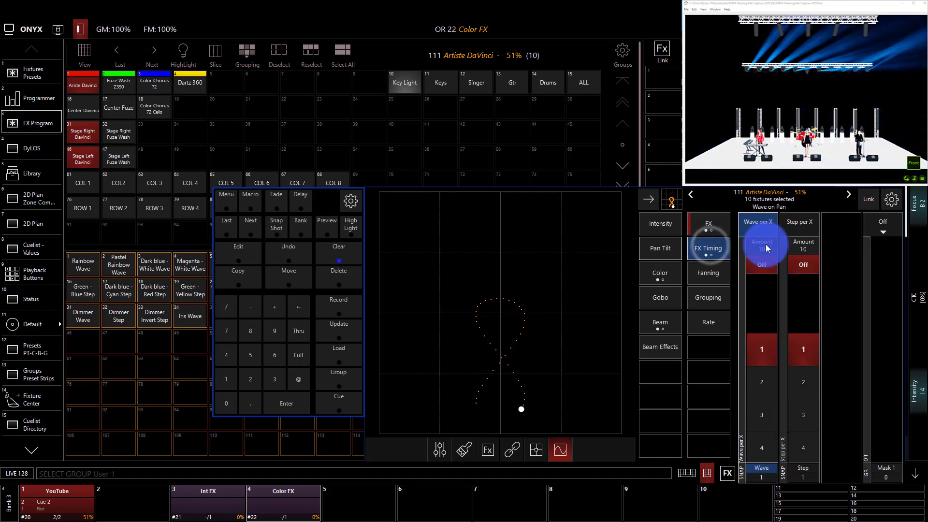
{"action": "scroll", "coordinate": [764, 387], "scroll_direction": "down", "scroll_amount": 5}
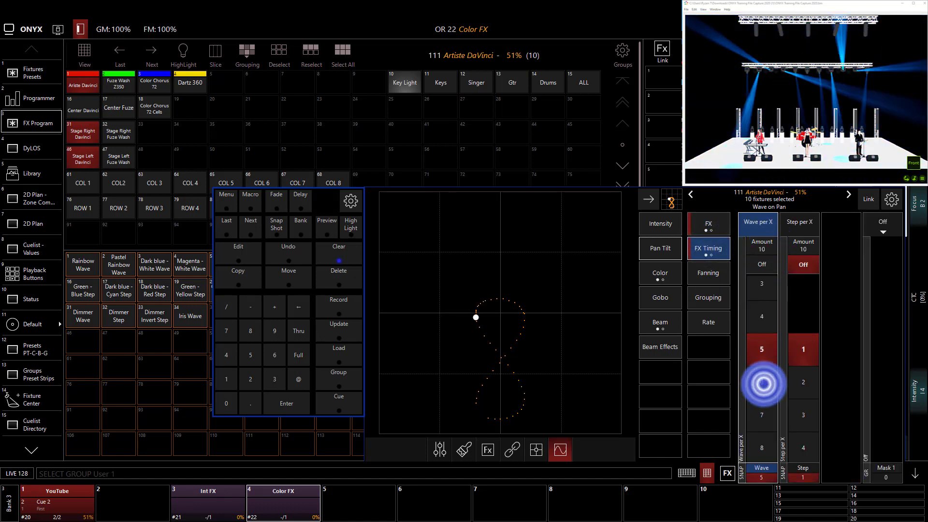
{"action": "left_click_drag", "start_coordinate": [763, 383], "coordinate": [767, 349]}
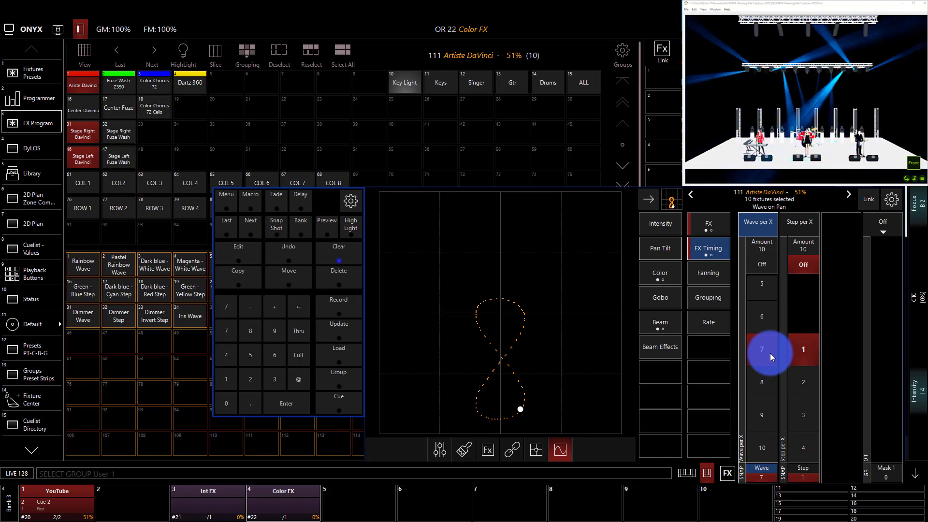
Return to the pan/tilt FX parameters and reduce Swing Tilt to a value of 45.
{"action": "left_click", "coordinate": [702, 232]}
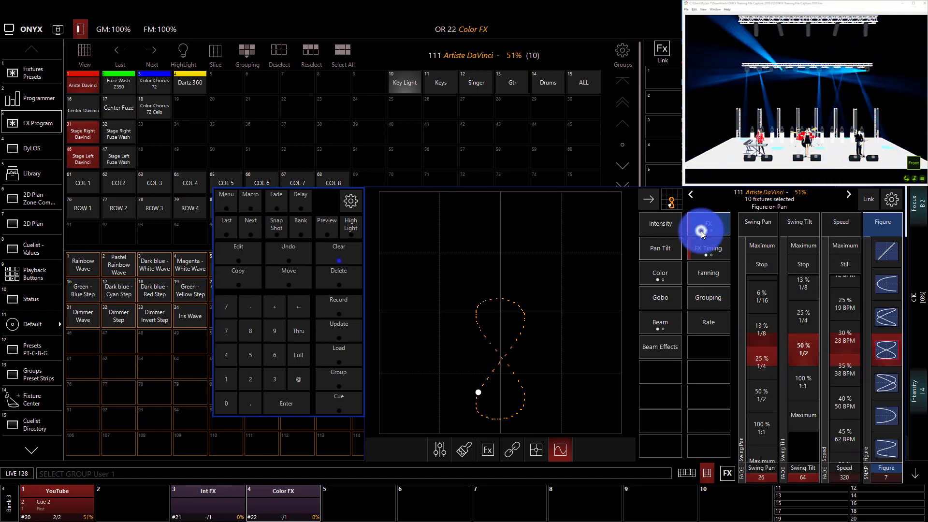
{"action": "scroll", "coordinate": [807, 354], "scroll_direction": "up", "scroll_amount": 1}
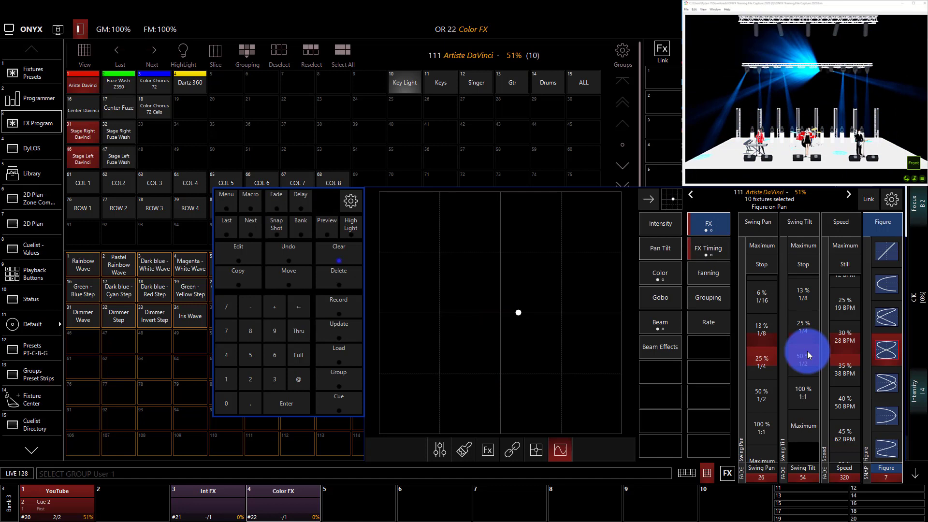
{"action": "scroll", "coordinate": [808, 356], "scroll_direction": "up", "scroll_amount": 1}
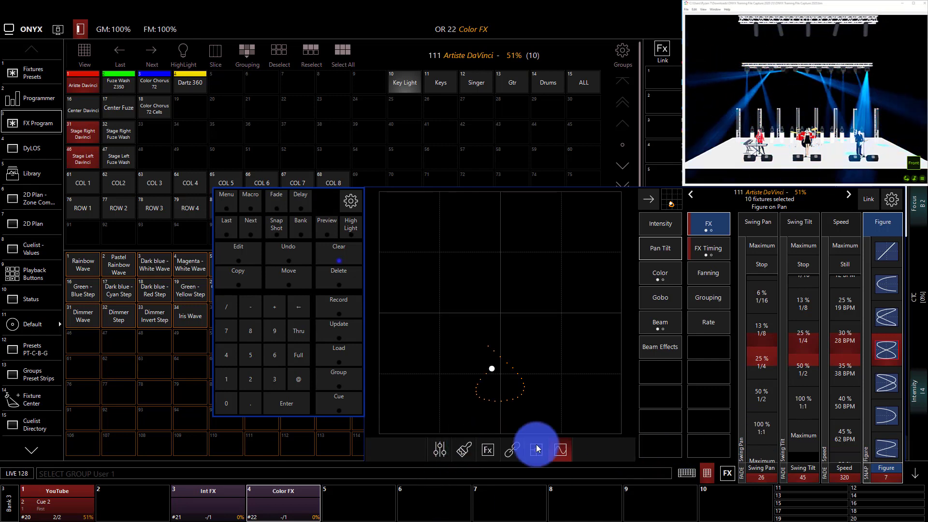
Record the effect to playback fader 5 as a new Override cuelist named "PT FX".
{"action": "left_click", "coordinate": [341, 306]}
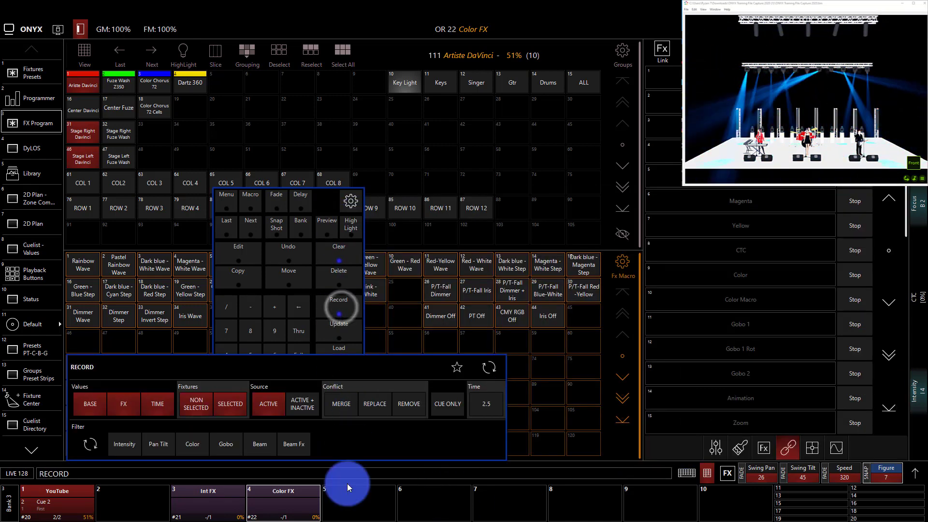
{"action": "left_click", "coordinate": [346, 497]}
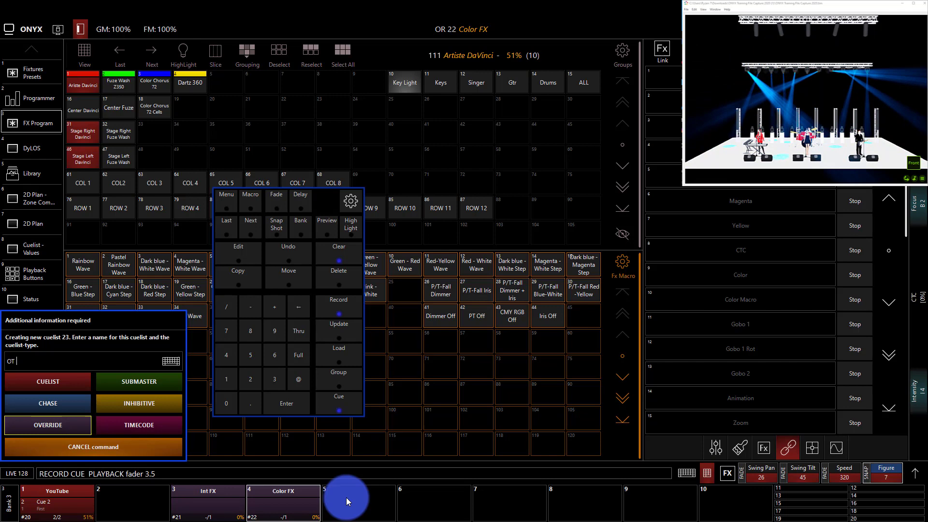
{"action": "type", "text": "X"}
{"action": "key", "text": "Return"}
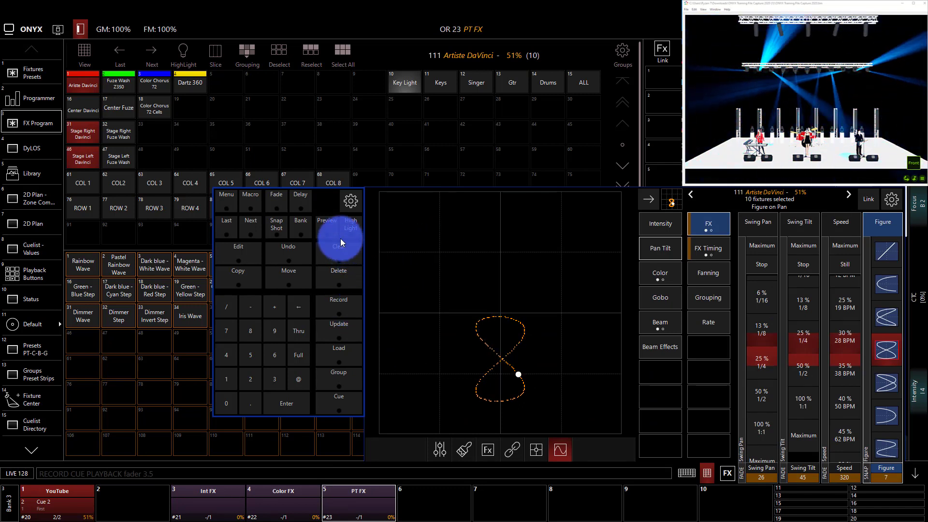
Clear the programmer of the recorded pan/tilt effect and the fixture selection.
{"action": "left_click", "coordinate": [702, 227]}
{"action": "left_click", "coordinate": [701, 228]}
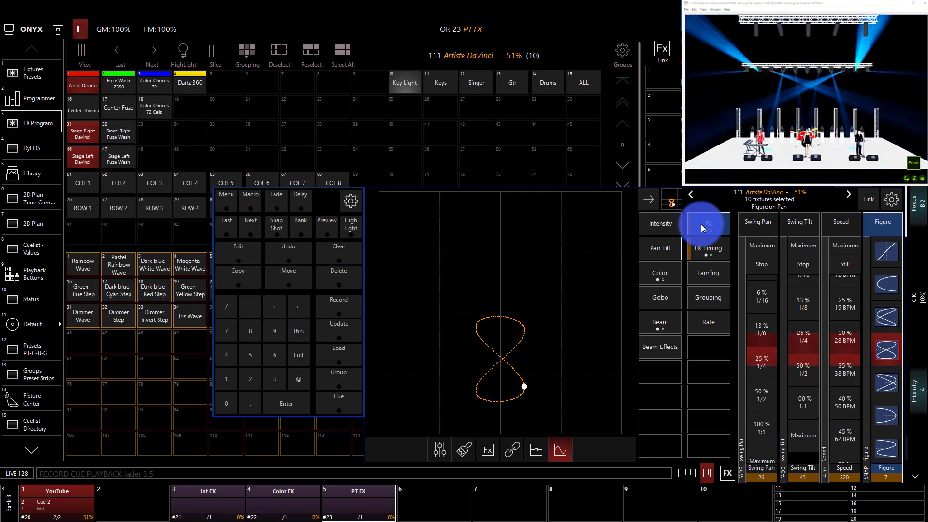
{"action": "left_click", "coordinate": [339, 257]}
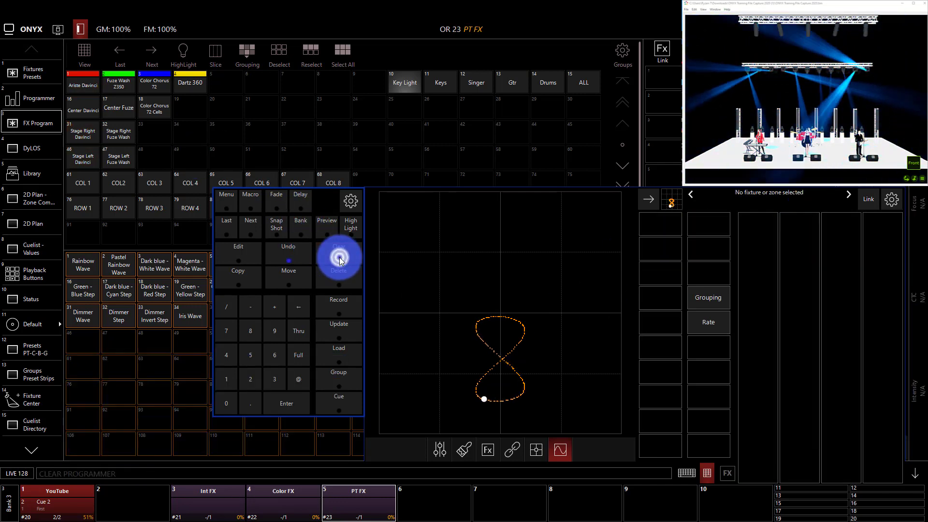
{"action": "left_click", "coordinate": [350, 505]}
{"action": "mouse_move", "coordinate": [342, 472]}
{"action": "left_mouse_down"}
{"action": "mouse_move", "coordinate": [334, 306]}
{"action": "mouse_move", "coordinate": [334, 469]}
{"action": "left_mouse_up"}
{"action": "left_click", "coordinate": [261, 478]}
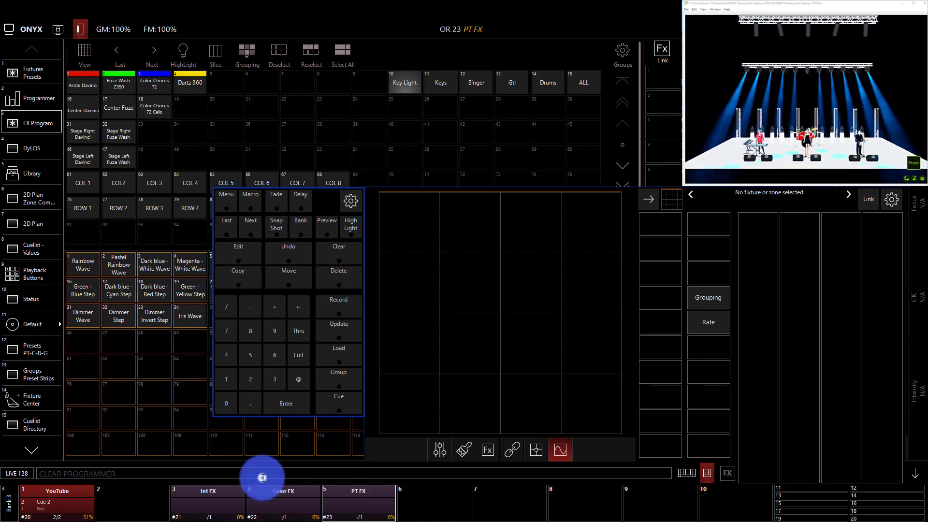
{"action": "left_click", "coordinate": [264, 497]}
{"action": "mouse_move", "coordinate": [257, 466]}
{"action": "left_mouse_down"}
{"action": "mouse_move", "coordinate": [262, 302]}
{"action": "mouse_move", "coordinate": [258, 471]}
{"action": "left_mouse_up"}
{"action": "left_click", "coordinate": [209, 512]}
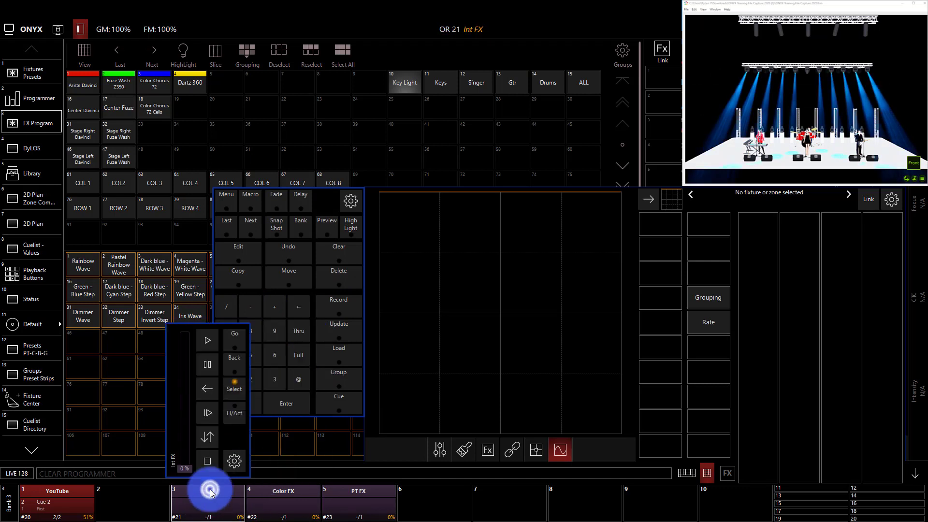
{"action": "left_click_drag", "start_coordinate": [176, 465], "coordinate": [184, 429]}
{"action": "left_click", "coordinate": [209, 506]}
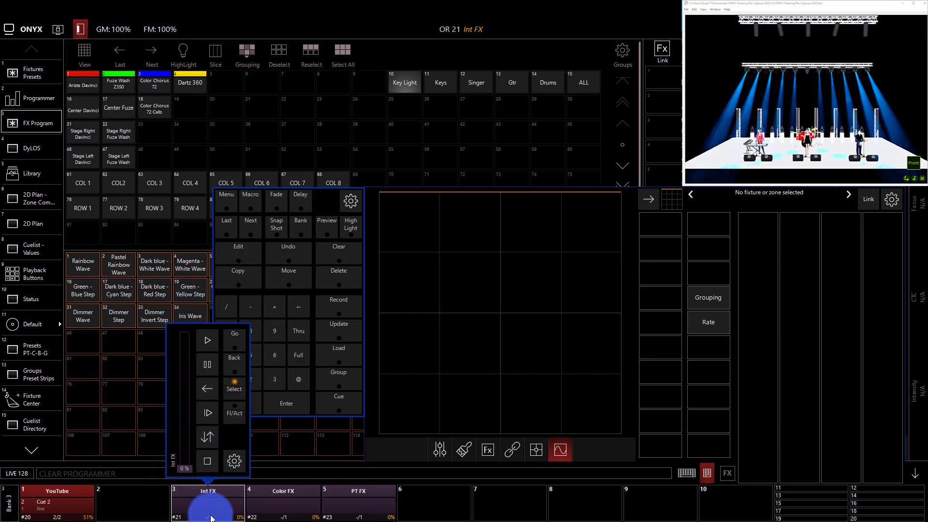
{"action": "left_click", "coordinate": [286, 457]}
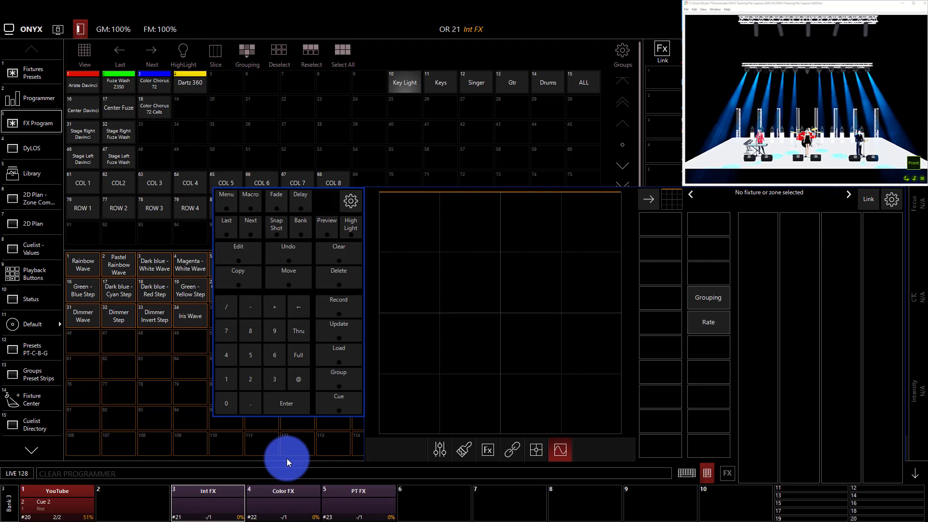
Raise the Color FX playback fader to 100%.
{"action": "left_click", "coordinate": [299, 490]}
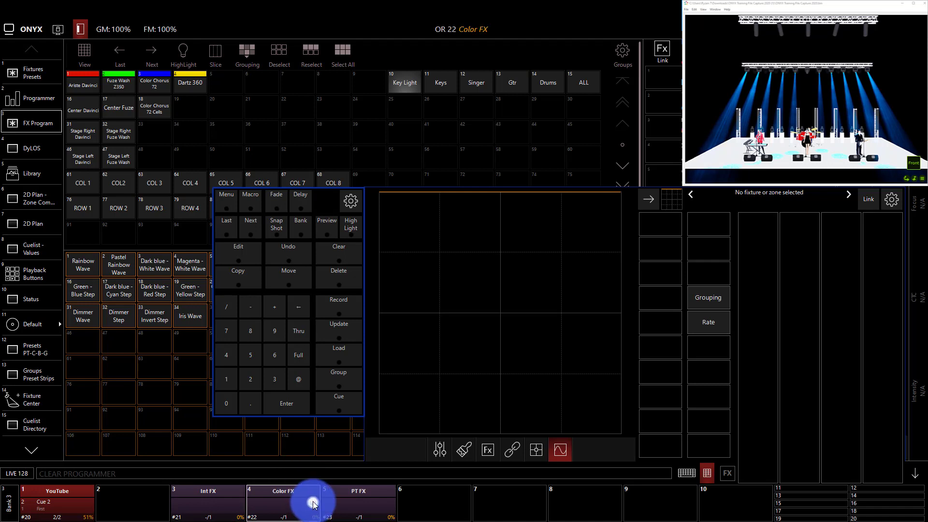
{"action": "left_click_drag", "start_coordinate": [259, 440], "coordinate": [257, 321]}
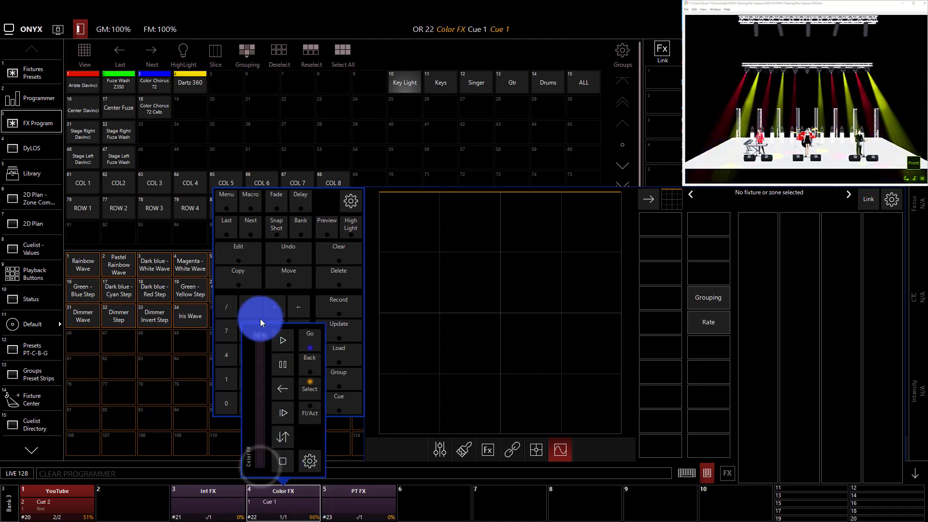
Select the Artiste Davinci group and set the Swing of its Magenta color FX to Stop.
{"action": "left_click", "coordinate": [86, 79]}
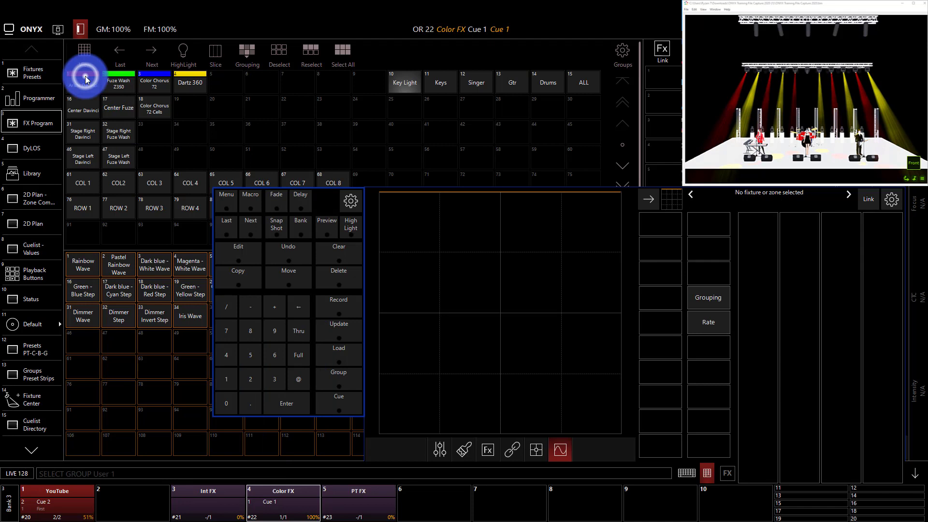
{"action": "left_click", "coordinate": [776, 222]}
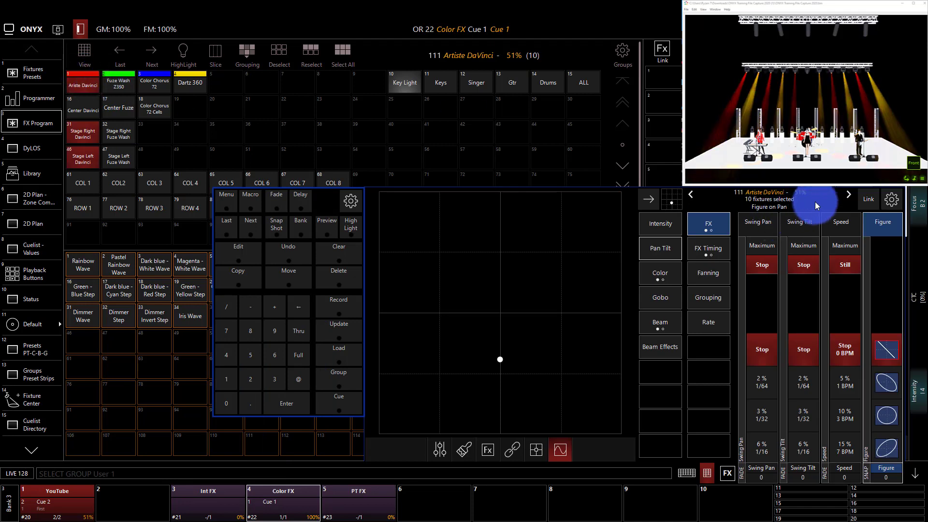
{"action": "left_click", "coordinate": [663, 274]}
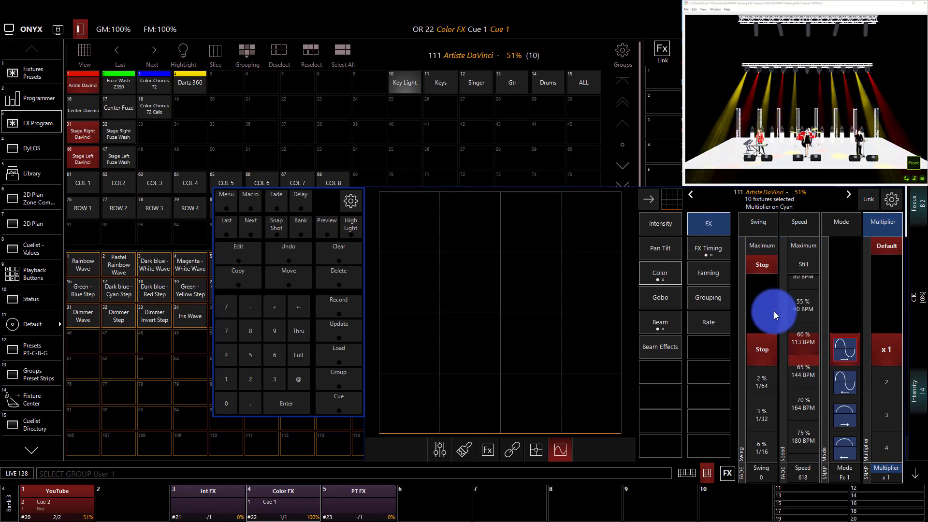
{"action": "left_click", "coordinate": [641, 276]}
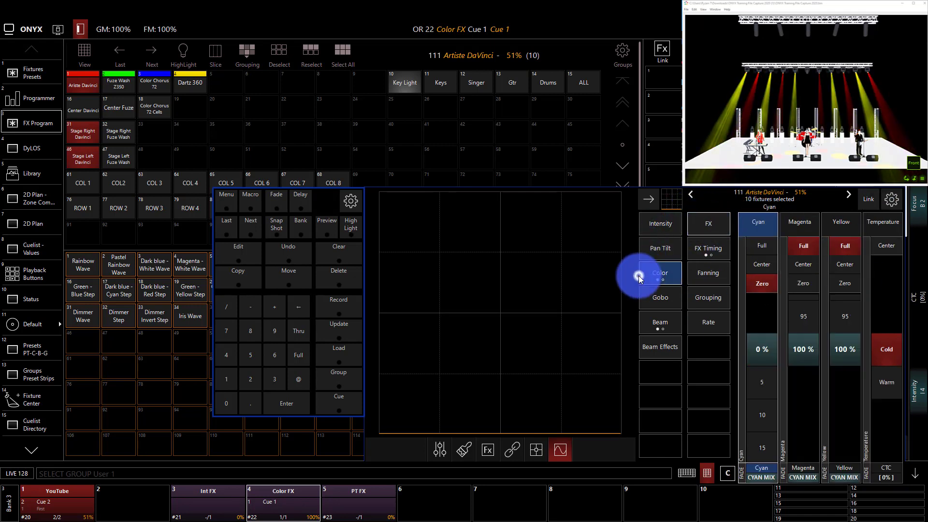
{"action": "left_click", "coordinate": [795, 221]}
{"action": "left_click", "coordinate": [714, 227]}
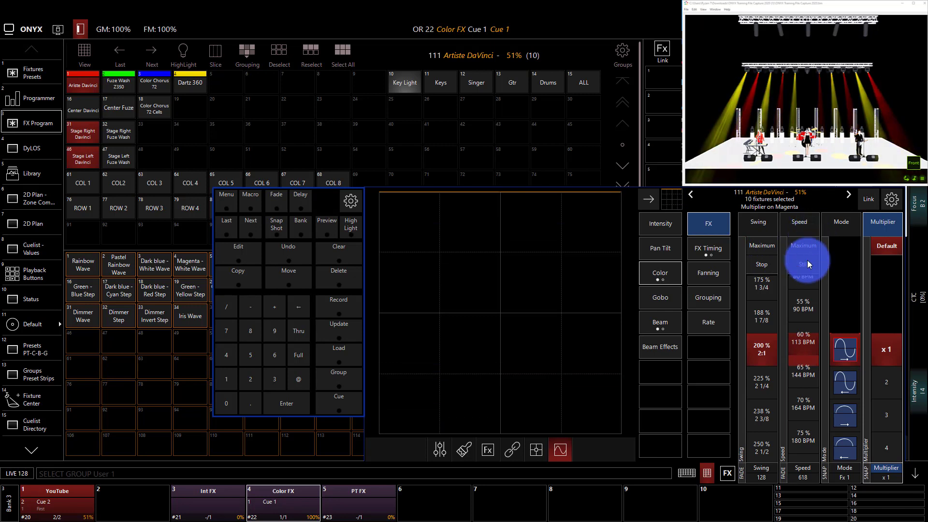
{"action": "left_click", "coordinate": [756, 269]}
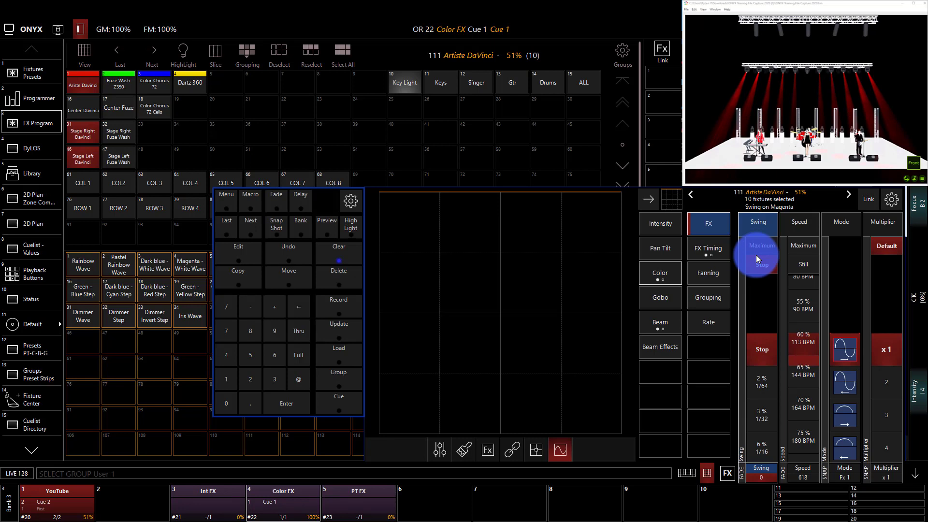
{"action": "left_click", "coordinate": [659, 273]}
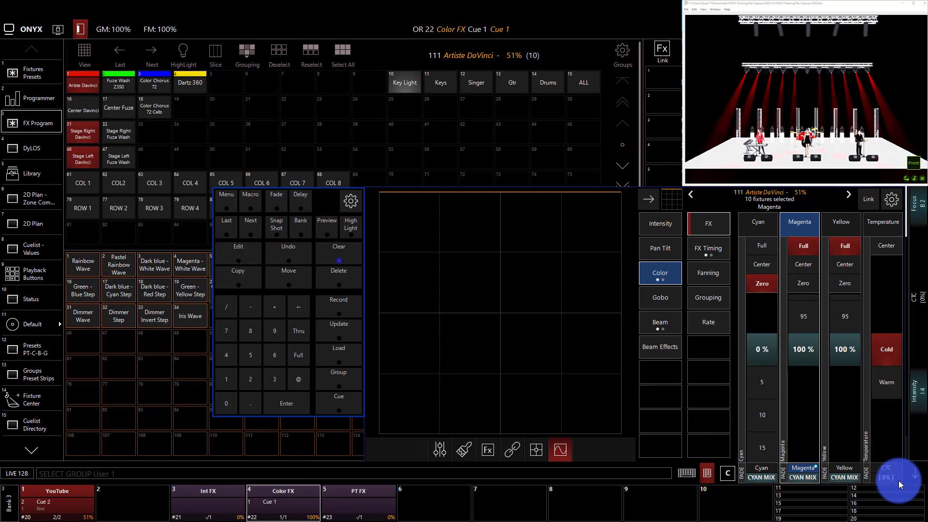
Clear the programmer and apply the CMY RGB Off, Dimmer Off, PT Off and Iris Off FX macros to the Artiste Davinci group.
{"action": "left_click", "coordinate": [912, 476]}
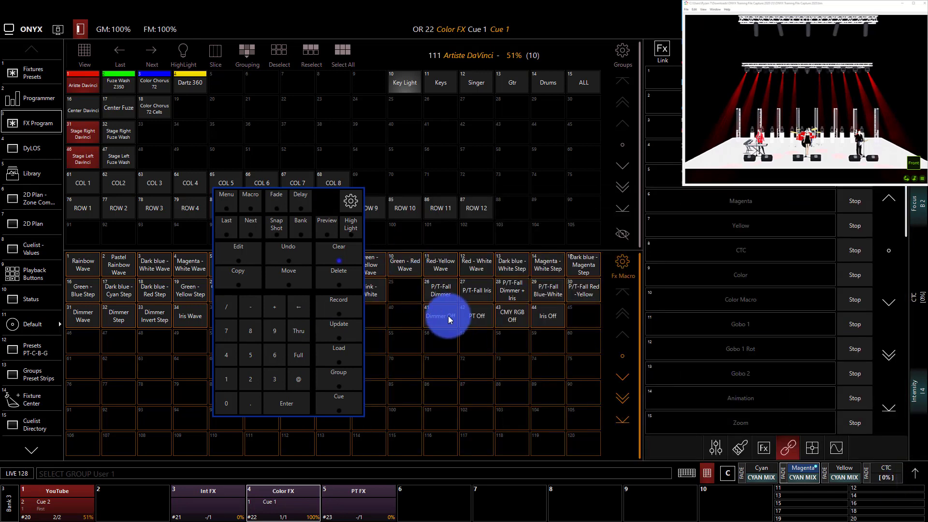
{"action": "left_click", "coordinate": [334, 256]}
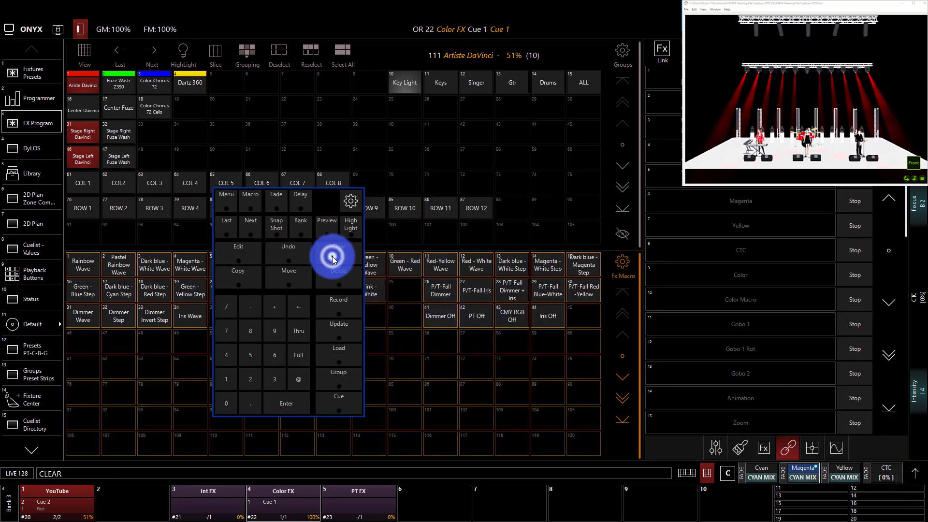
{"action": "left_click", "coordinate": [83, 83]}
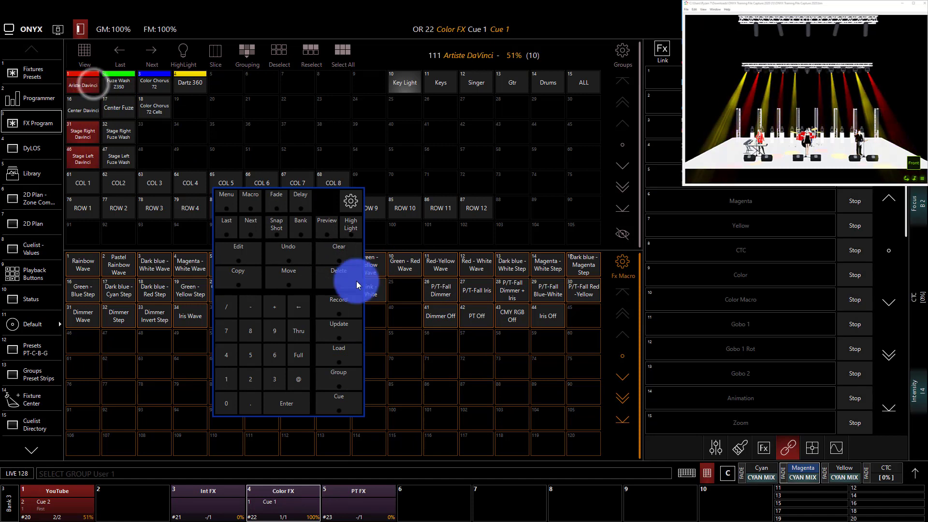
{"action": "left_click", "coordinate": [509, 315]}
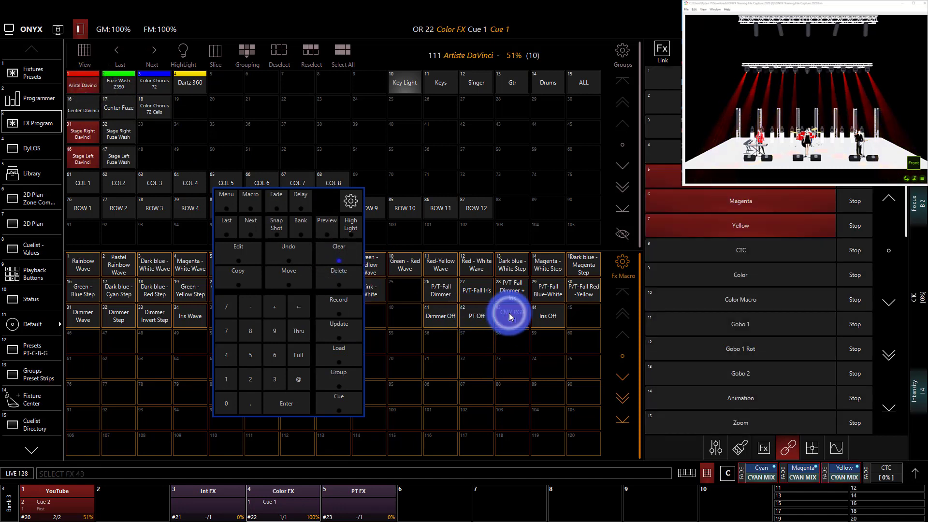
{"action": "left_click", "coordinate": [440, 315]}
{"action": "left_click", "coordinate": [474, 315]}
{"action": "left_click", "coordinate": [546, 324]}
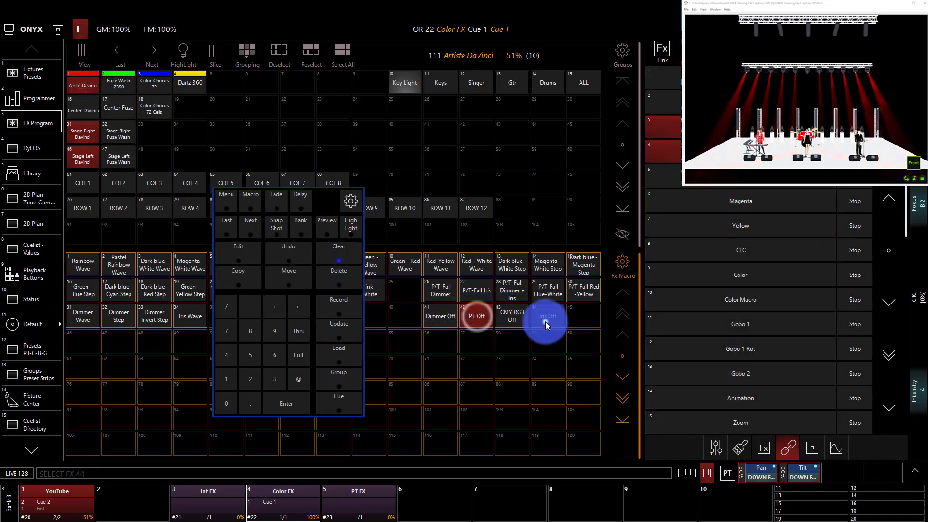
Review the FX swing values stored for the fixtures in the Programmer window and clear the programmer.
{"action": "left_click", "coordinate": [45, 100]}
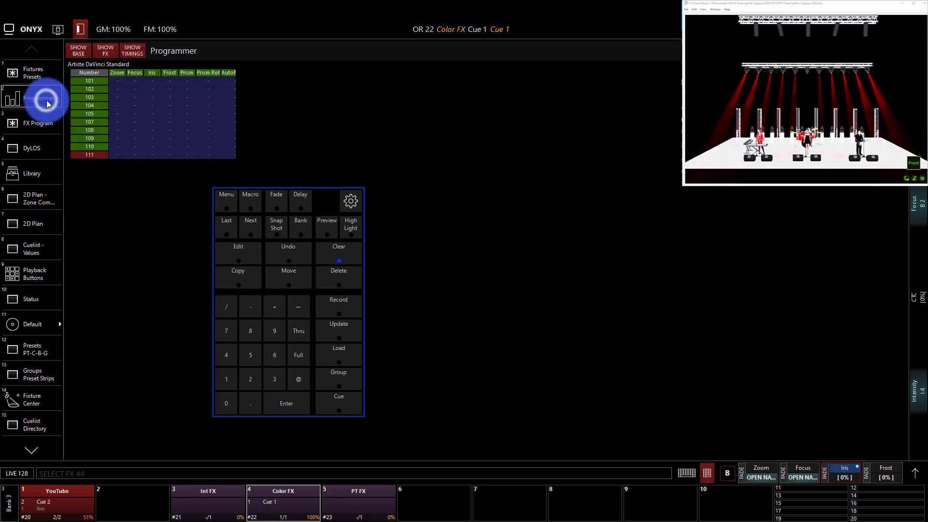
{"action": "left_click", "coordinate": [144, 107]}
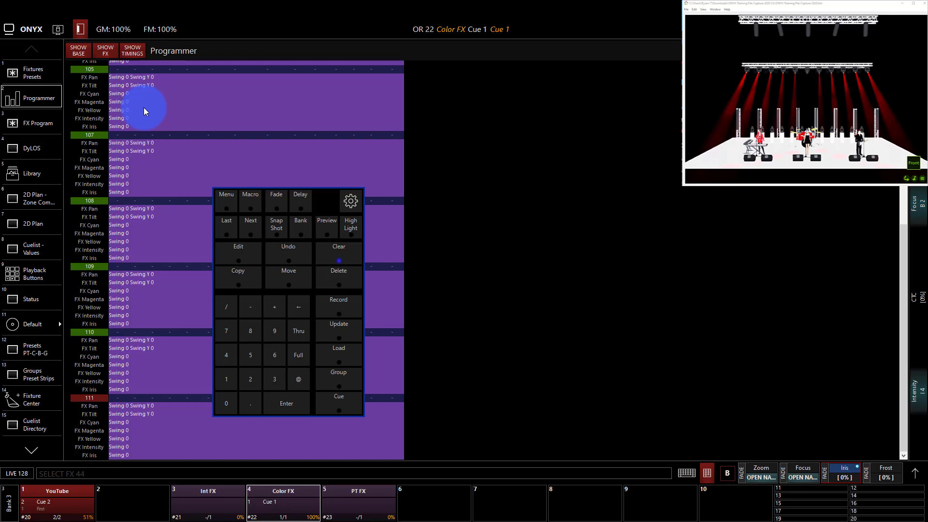
{"action": "left_click", "coordinate": [62, 115]}
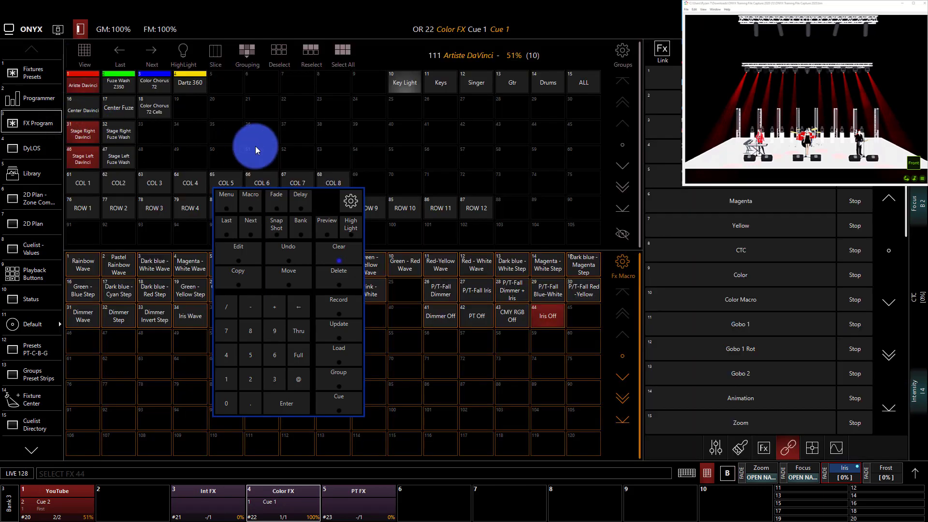
{"action": "left_click", "coordinate": [326, 246]}
Raise the Int FX and PT FX playback faders to 100%.
{"action": "left_click", "coordinate": [325, 504]}
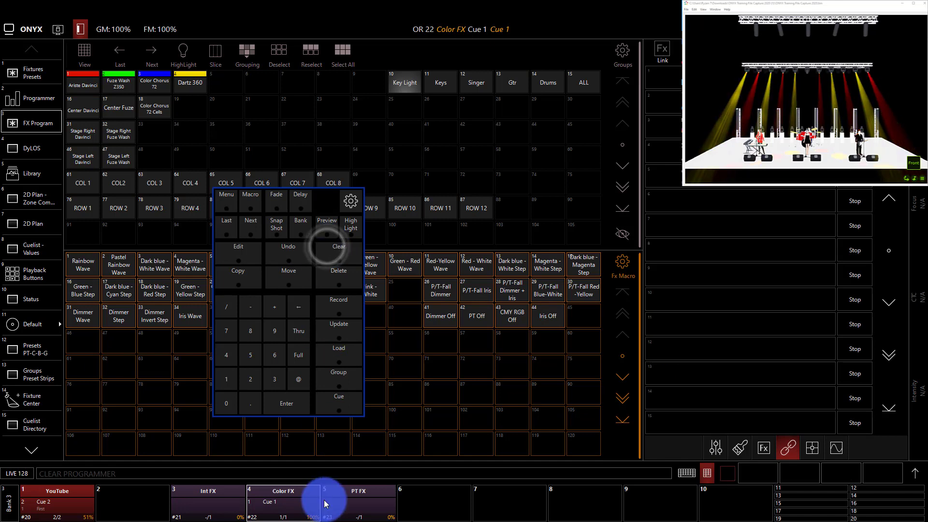
{"action": "left_click", "coordinate": [225, 498]}
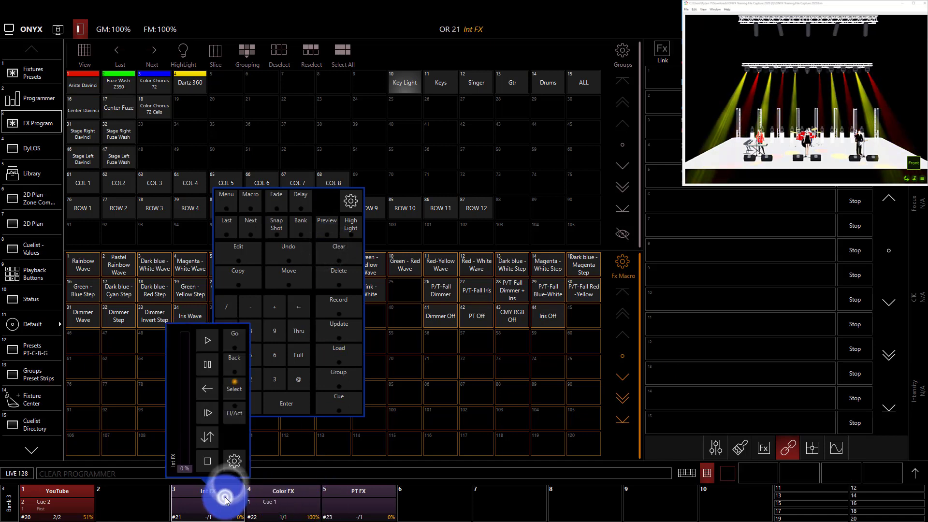
{"action": "left_click_drag", "start_coordinate": [186, 472], "coordinate": [178, 265]}
{"action": "left_click", "coordinate": [213, 453]}
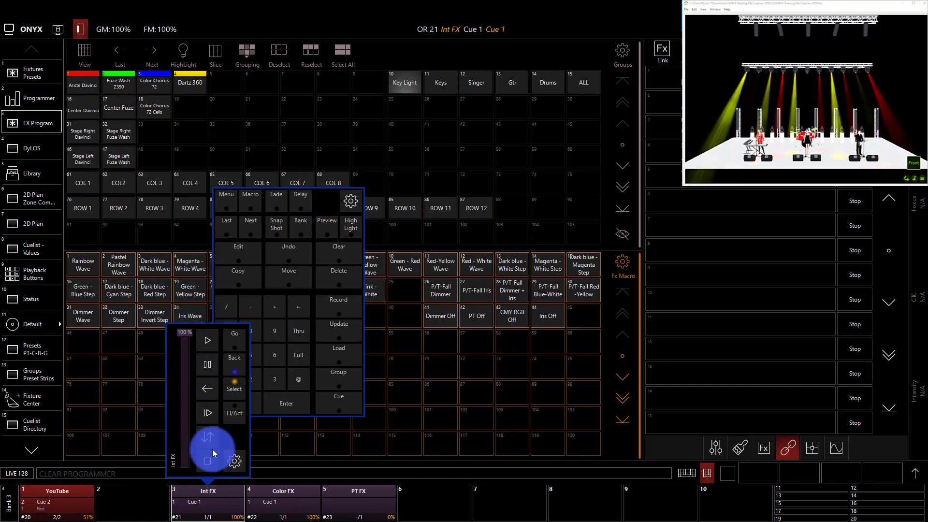
{"action": "left_click", "coordinate": [278, 503]}
{"action": "left_click", "coordinate": [346, 502]}
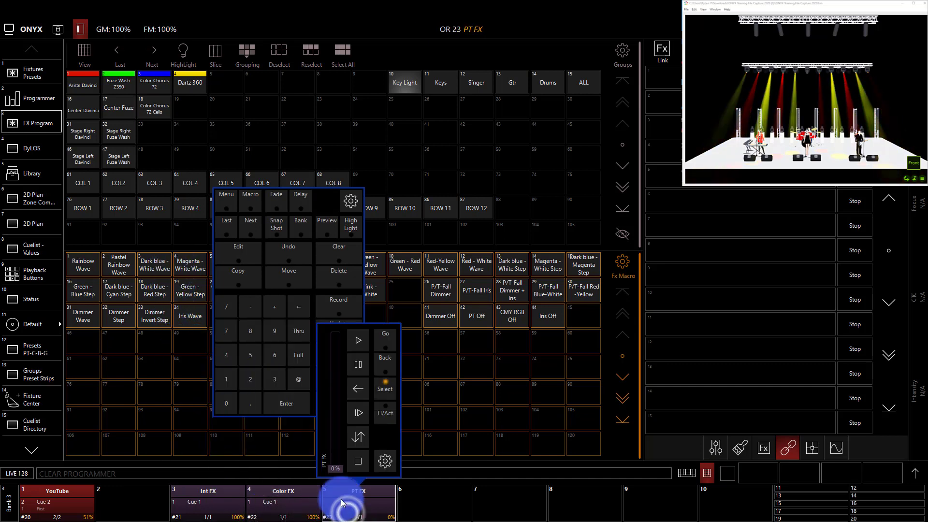
{"action": "left_click_drag", "start_coordinate": [331, 459], "coordinate": [320, 320]}
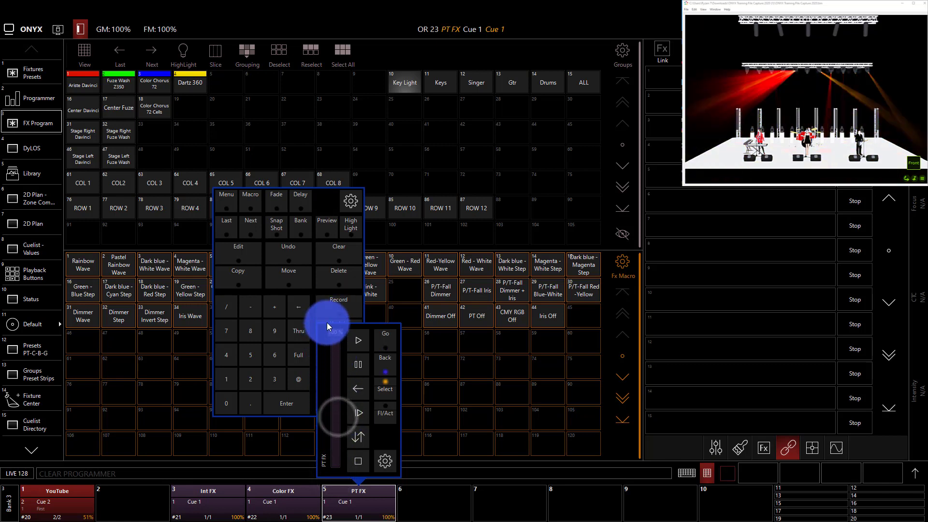
Lower the Color FX playback fader to about 56% and the Int FX fader to 0%.
{"action": "left_click", "coordinate": [287, 483]}
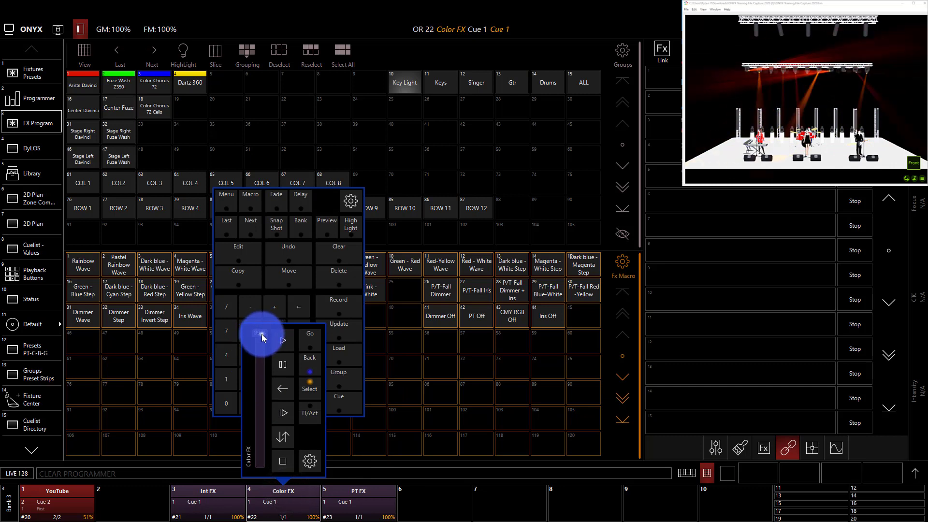
{"action": "left_click_drag", "start_coordinate": [263, 337], "coordinate": [260, 405]}
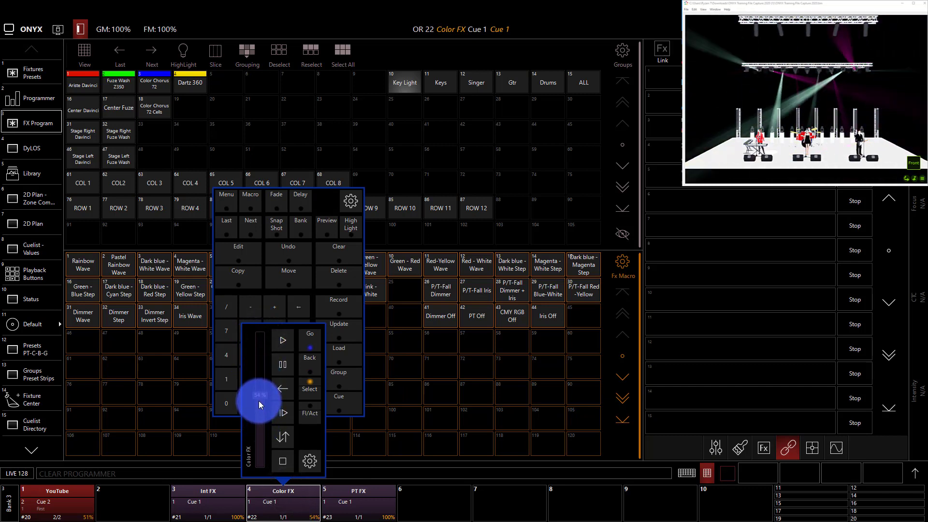
{"action": "left_click", "coordinate": [207, 496]}
{"action": "left_click_drag", "start_coordinate": [185, 417], "coordinate": [162, 493]}
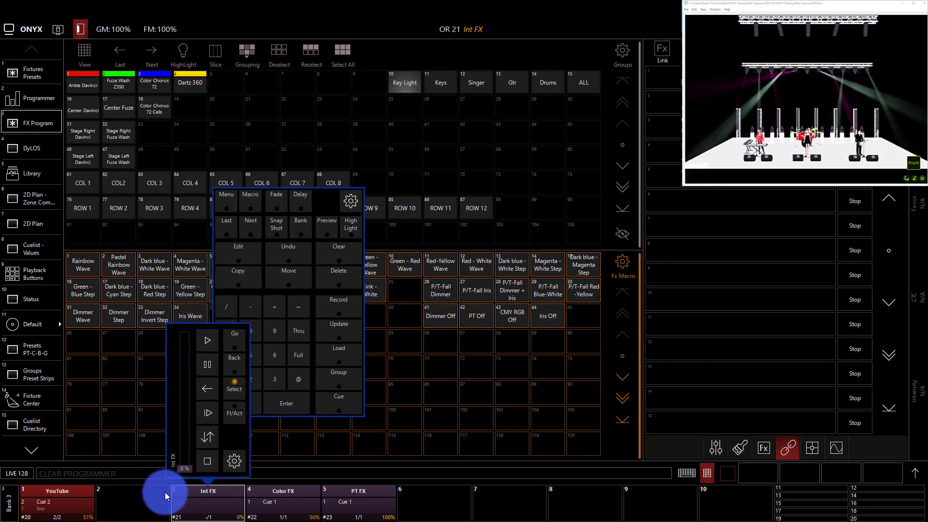
{"action": "left_click", "coordinate": [296, 508]}
Lower the YouTube cuelist fader to about 7% and raise the Int FX fader to 100%.
{"action": "left_click", "coordinate": [59, 505]}
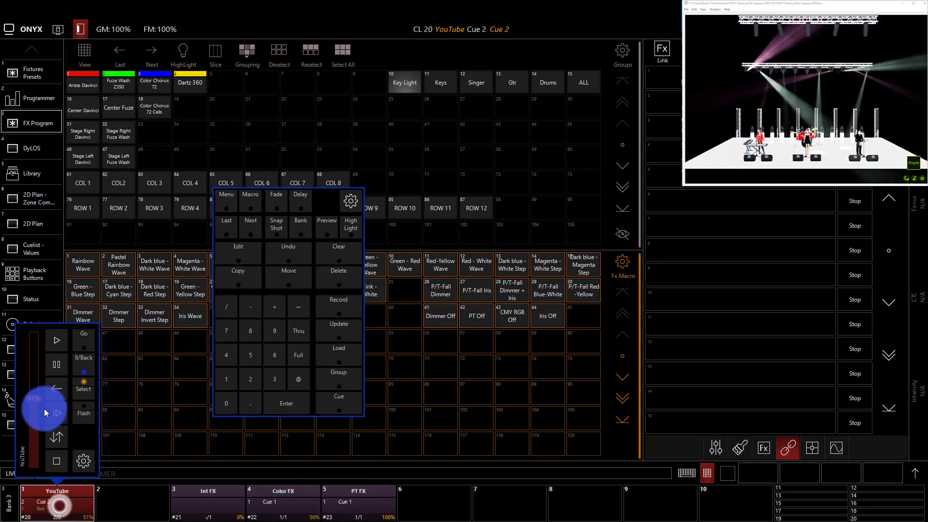
{"action": "left_click_drag", "start_coordinate": [45, 412], "coordinate": [30, 466]}
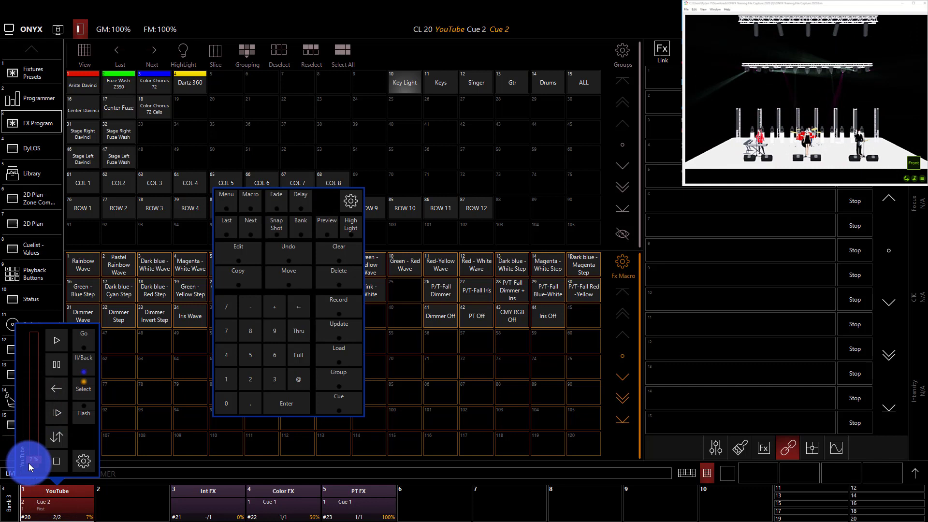
{"action": "left_click", "coordinate": [203, 503]}
{"action": "left_click_drag", "start_coordinate": [182, 469], "coordinate": [166, 290]}
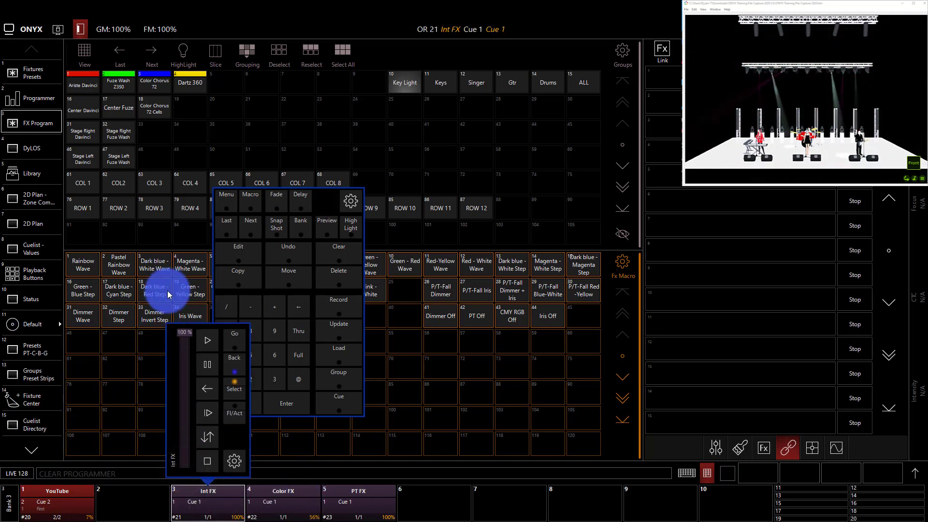
Lower the Color FX playback fader to about 28% and the PT FX fader to 0%.
{"action": "left_click", "coordinate": [285, 491]}
{"action": "left_click_drag", "start_coordinate": [248, 403], "coordinate": [266, 442]}
{"action": "left_click", "coordinate": [363, 497]}
{"action": "left_click_drag", "start_coordinate": [329, 341], "coordinate": [321, 491]}
Raise the Color FX playback fader to 100% and the PT FX fader to about 15%.
{"action": "left_click", "coordinate": [295, 502]}
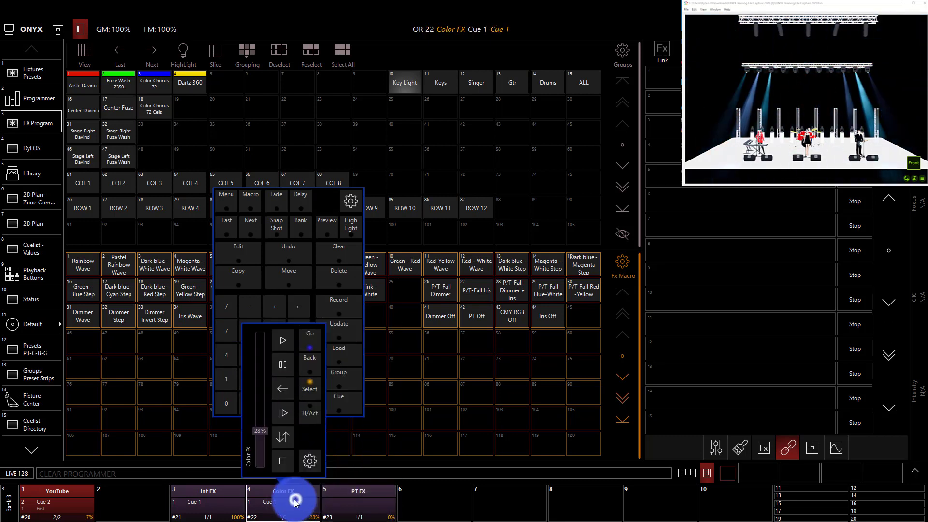
{"action": "left_click_drag", "start_coordinate": [260, 430], "coordinate": [268, 290]}
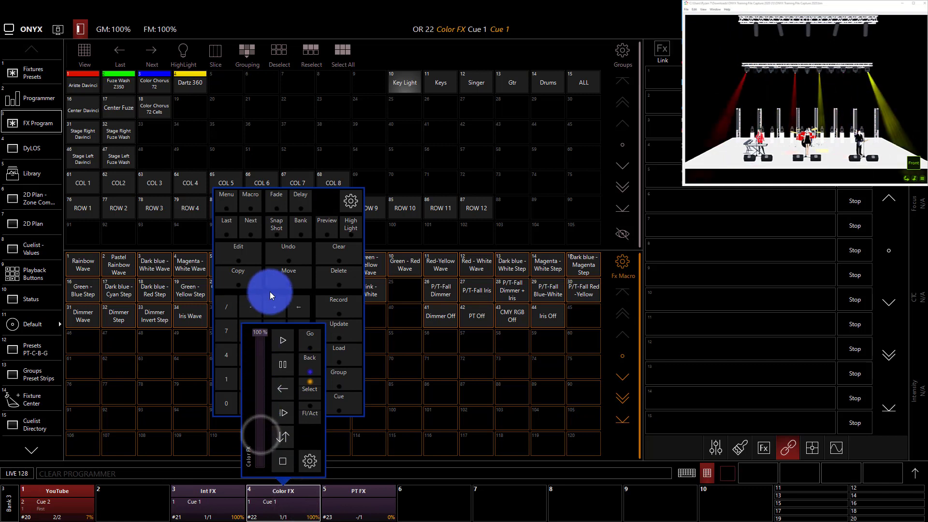
{"action": "left_click", "coordinate": [337, 515]}
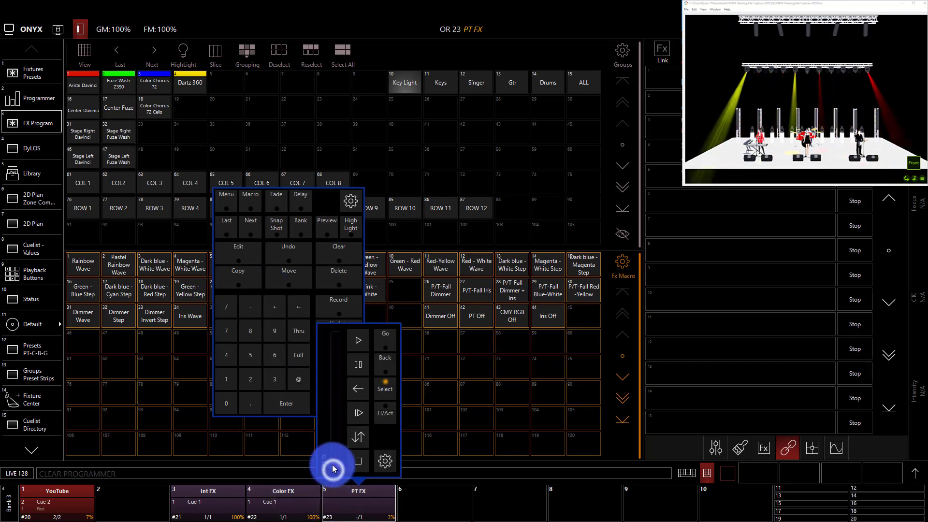
{"action": "left_click_drag", "start_coordinate": [332, 469], "coordinate": [337, 452]}
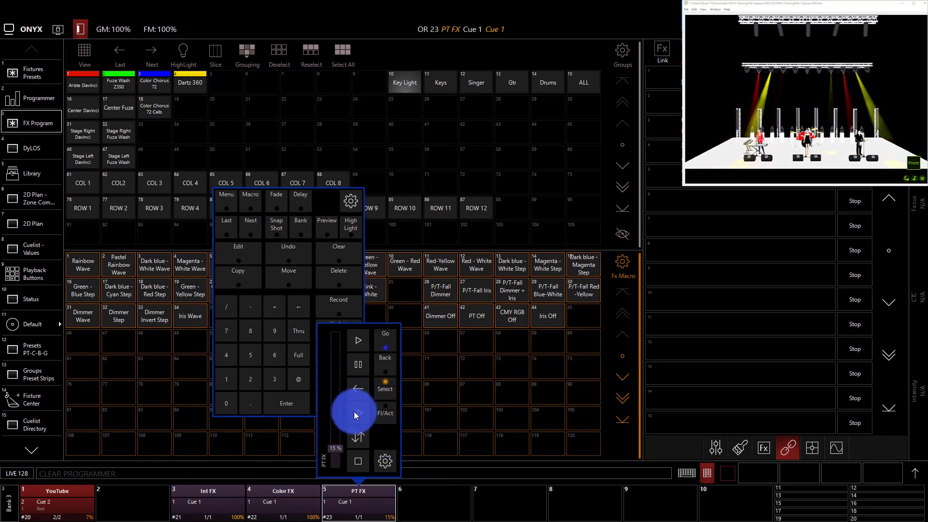
Raise the PT FX fader to about 81% and lower the Color FX fader to about 35%, keeping Int FX at 100%.
{"action": "left_click_drag", "start_coordinate": [354, 414], "coordinate": [328, 352]}
{"action": "left_click", "coordinate": [300, 491]}
{"action": "left_click_drag", "start_coordinate": [257, 335], "coordinate": [256, 421]}
{"action": "left_click", "coordinate": [243, 487]}
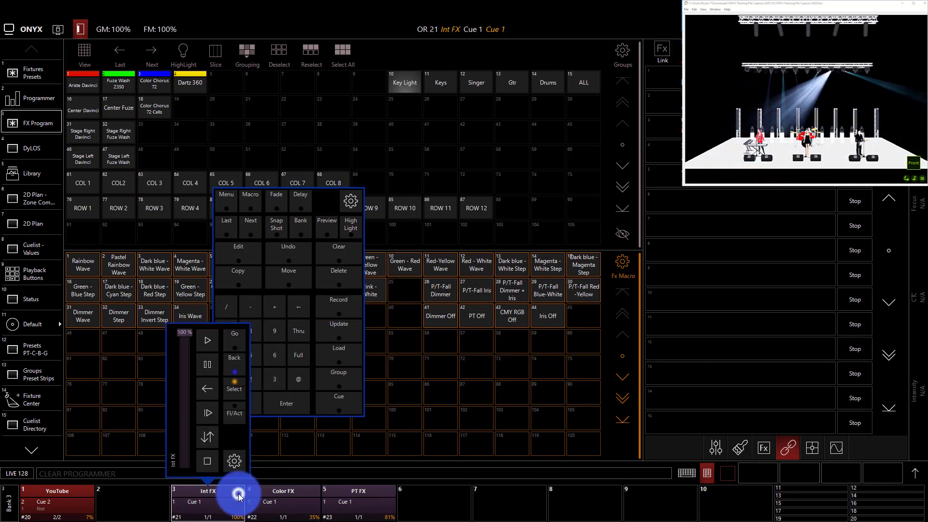
{"action": "mouse_move", "coordinate": [184, 333]}
{"action": "left_mouse_down"}
{"action": "mouse_move", "coordinate": [186, 451]}
{"action": "mouse_move", "coordinate": [189, 328]}
{"action": "left_mouse_up"}
Return the Color FX playback fader to 100% and close its fader controls.
{"action": "left_click", "coordinate": [300, 492]}
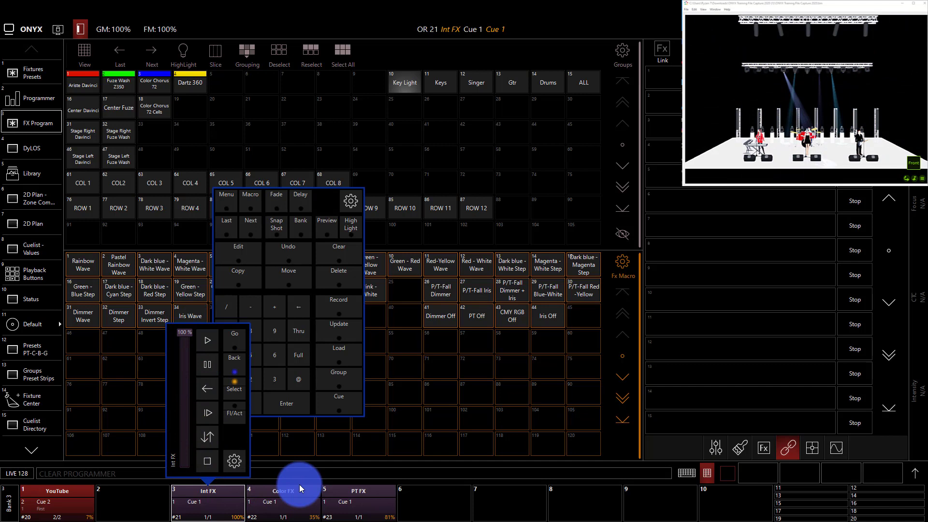
{"action": "left_click_drag", "start_coordinate": [259, 401], "coordinate": [264, 330]}
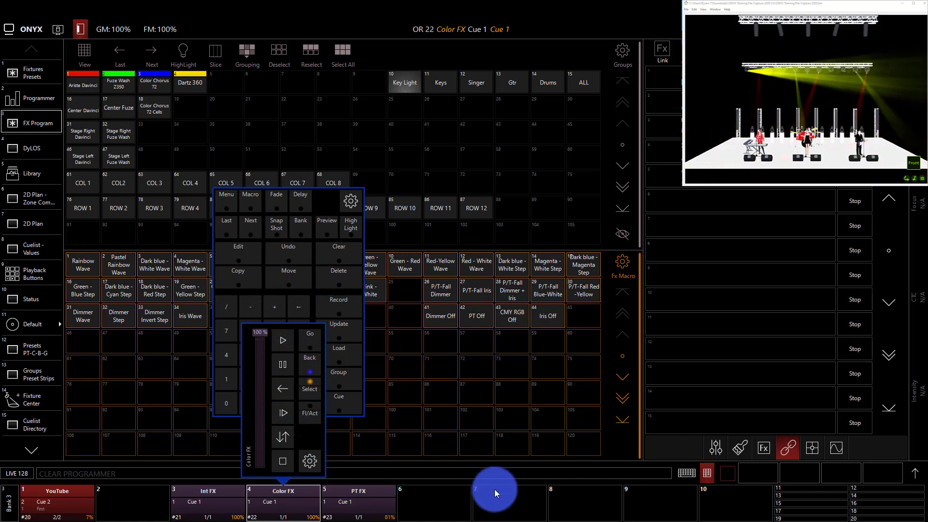
{"action": "left_click", "coordinate": [474, 497]}
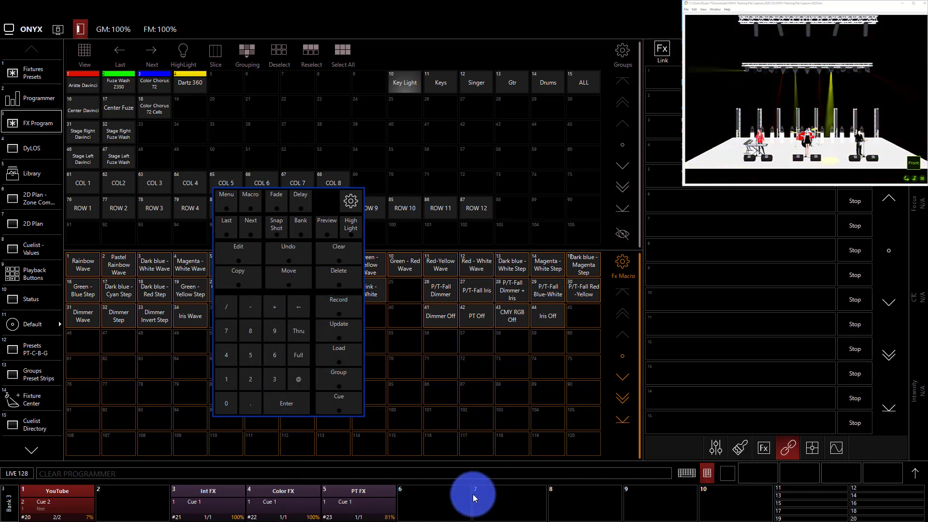